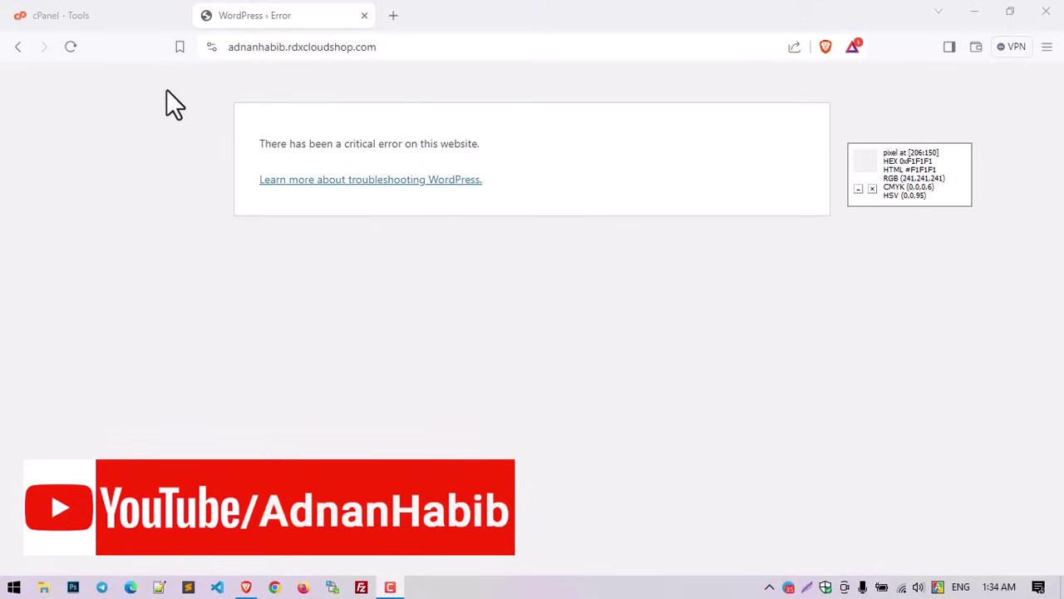
Step: Reload the site, then load its /wp-admin address, which also shows the critical error
click(342, 47)
key(Return)
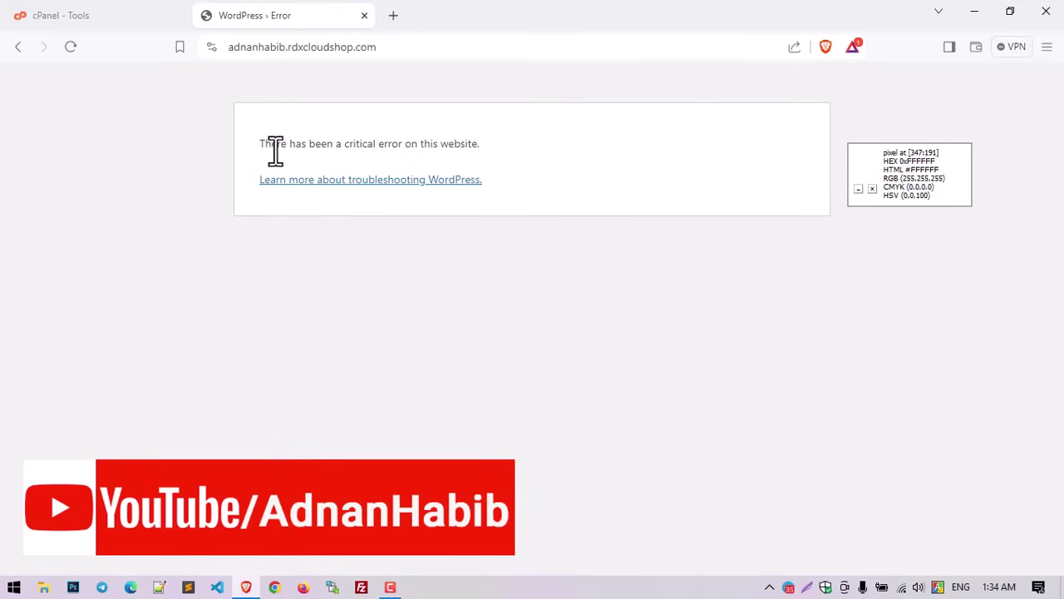
click(424, 46)
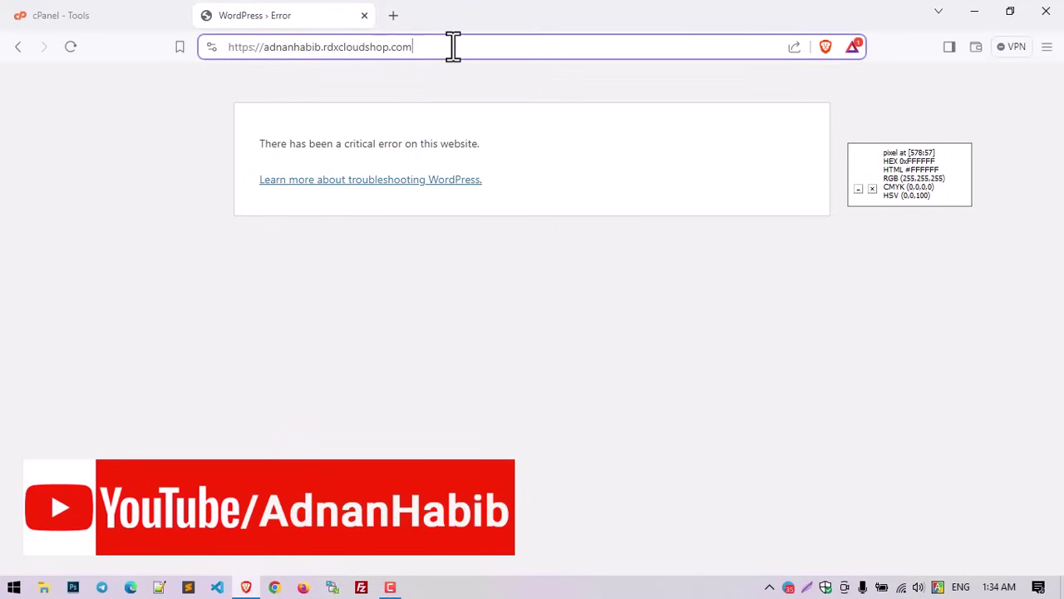
text(/)
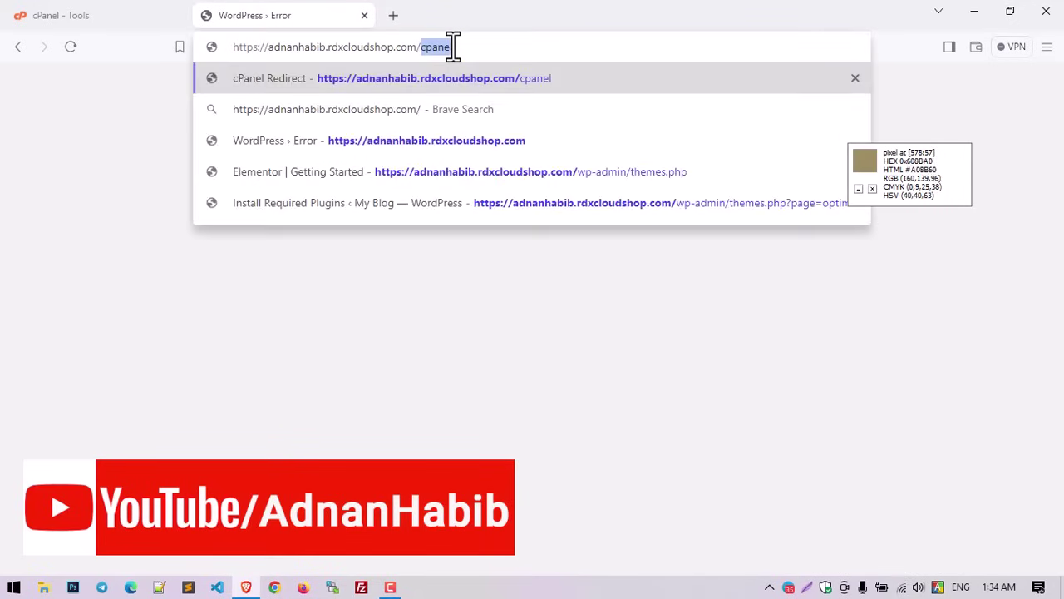
text(wp)
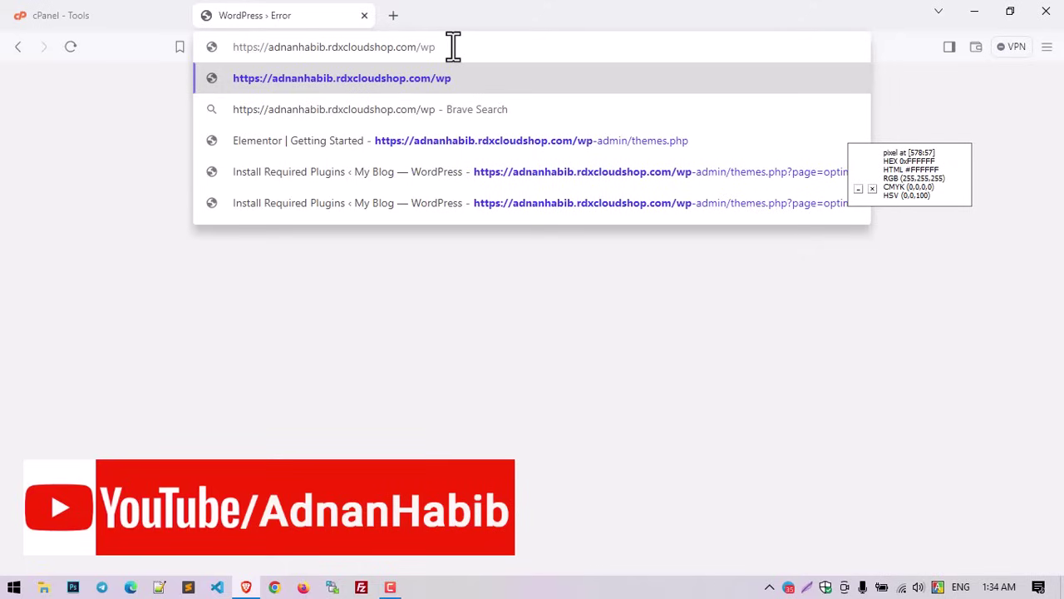
text(-ad)
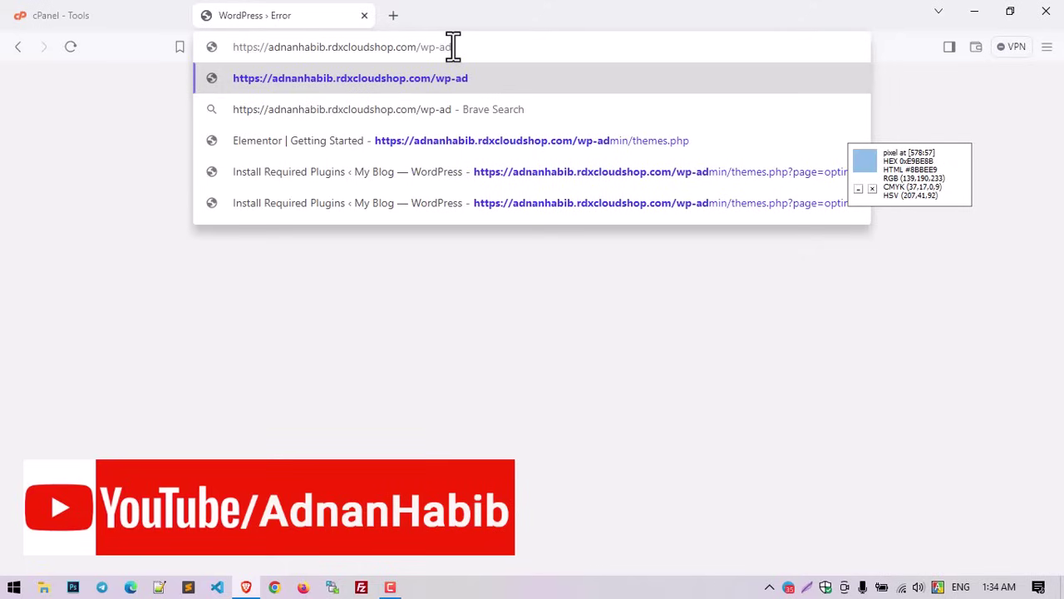
text(min)
key(Return)
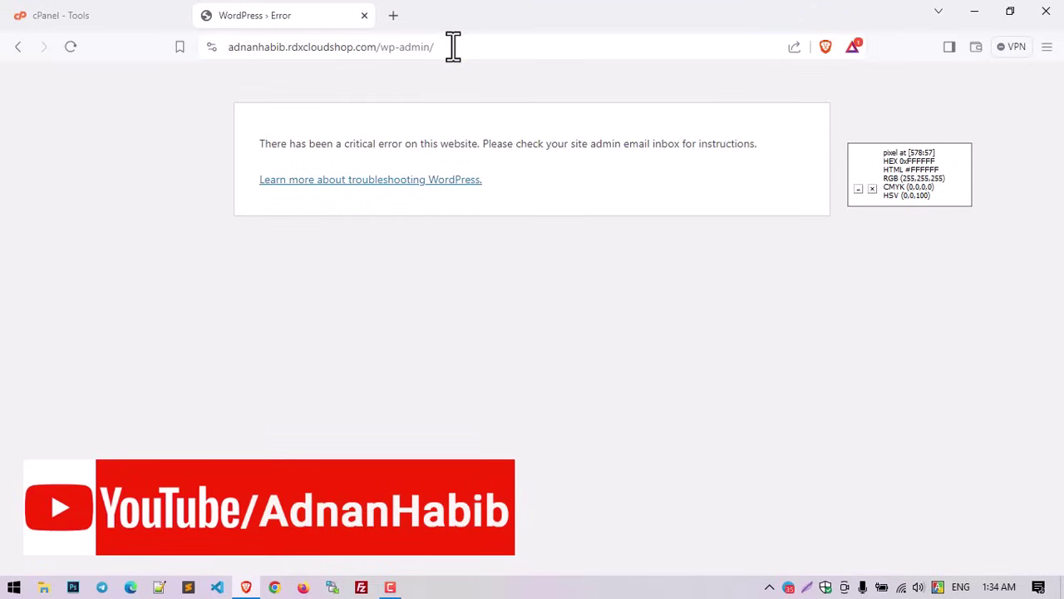
Step: Open the site's base address, the home page, in a second browser tab
drag(256, 144, 719, 143)
click(285, 150)
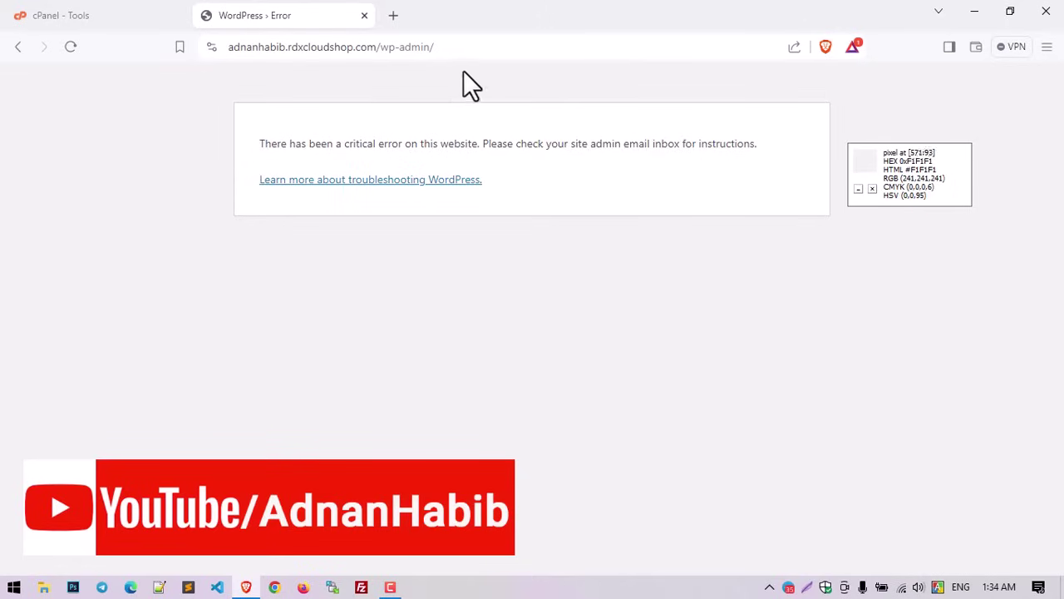
drag(470, 51, 221, 50)
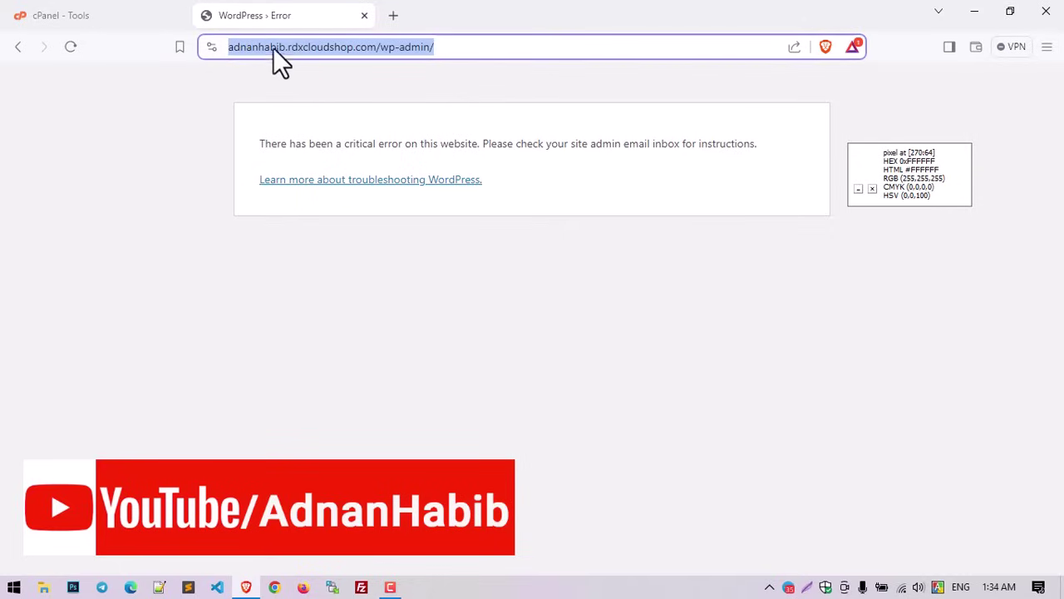
click(384, 53)
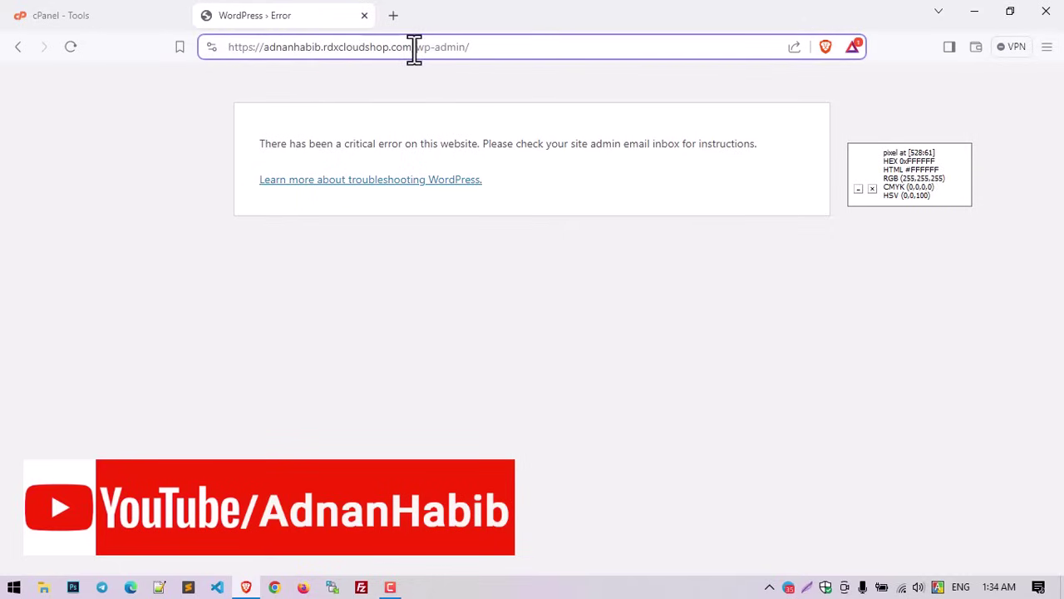
drag(414, 47, 155, 40)
drag(301, 45, 405, 18)
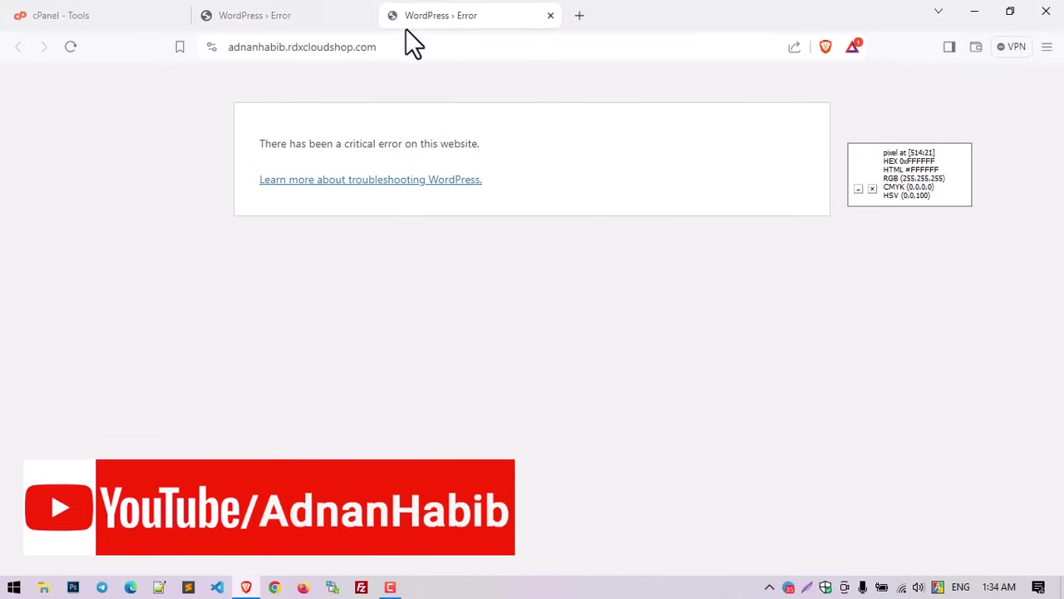
Step: Bring the cPanel Tools page to the front and scroll down to the Files tools
click(278, 15)
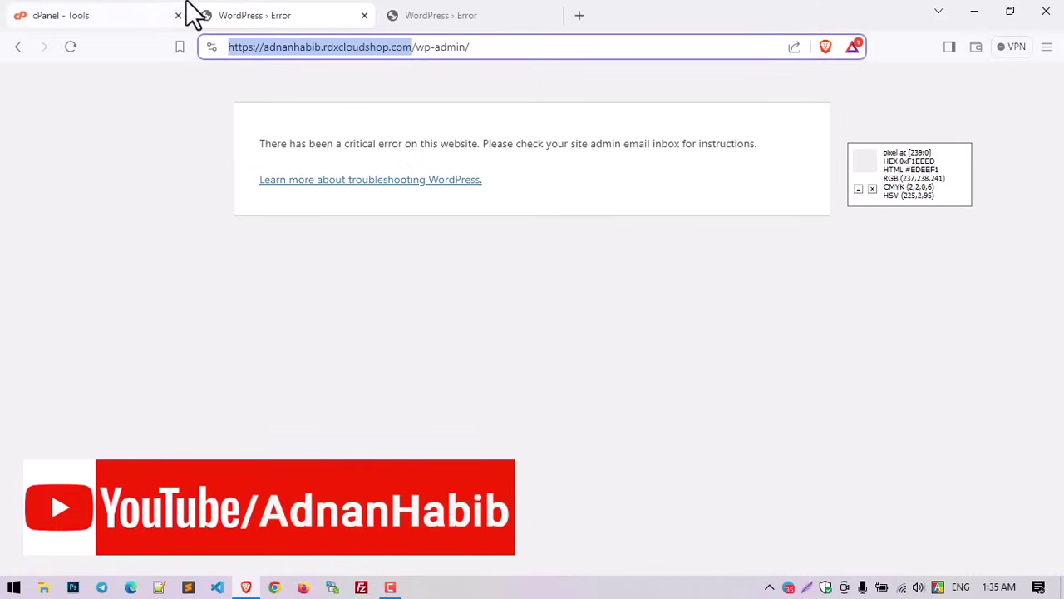
click(143, 13)
scroll(606, 301, up, 5)
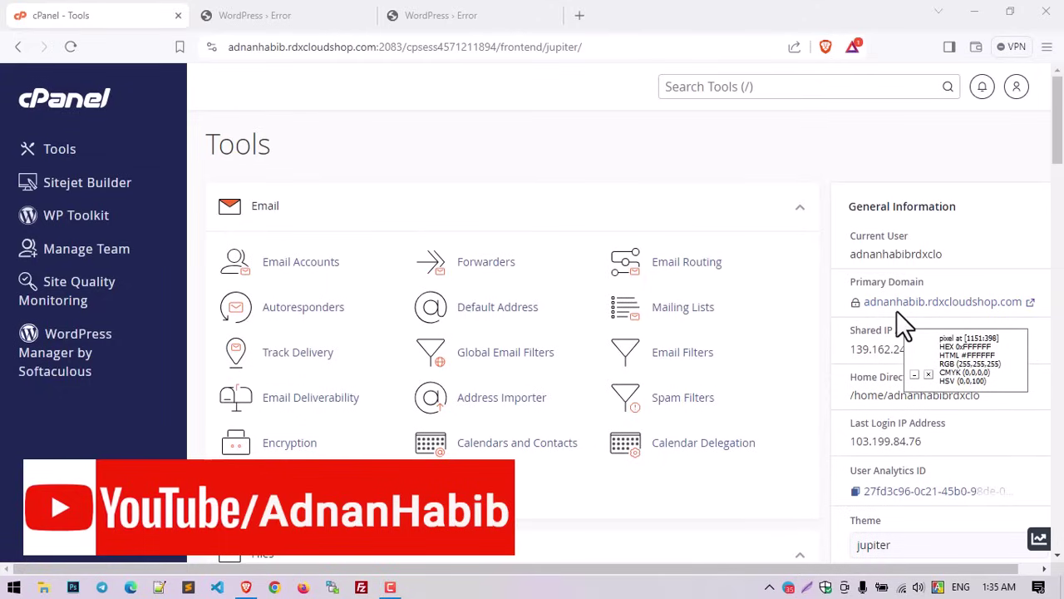
click(320, 16)
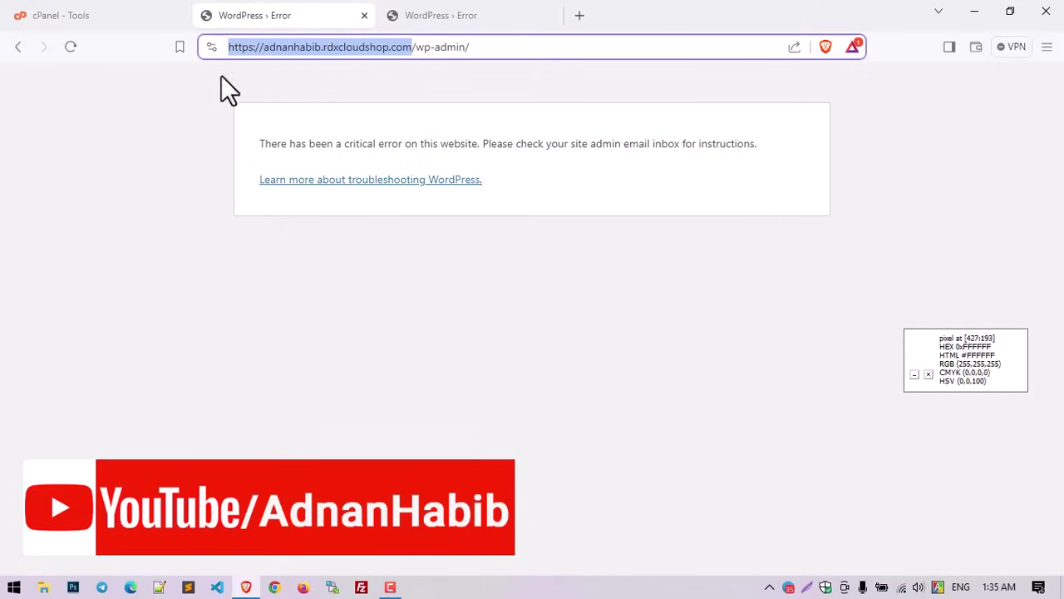
click(129, 17)
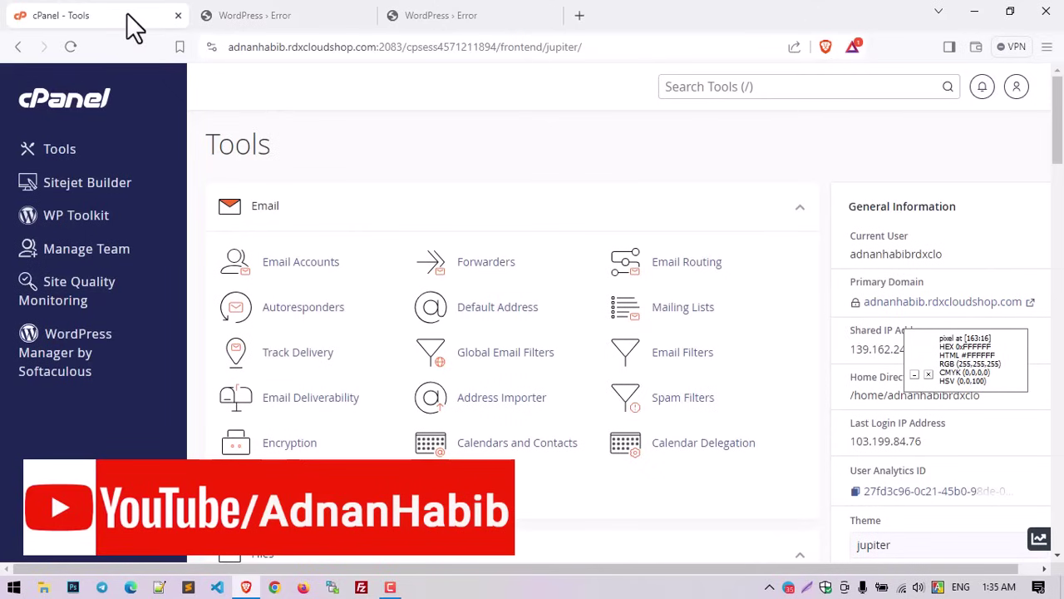
scroll(310, 175, down, 2)
scroll(309, 174, down, 3)
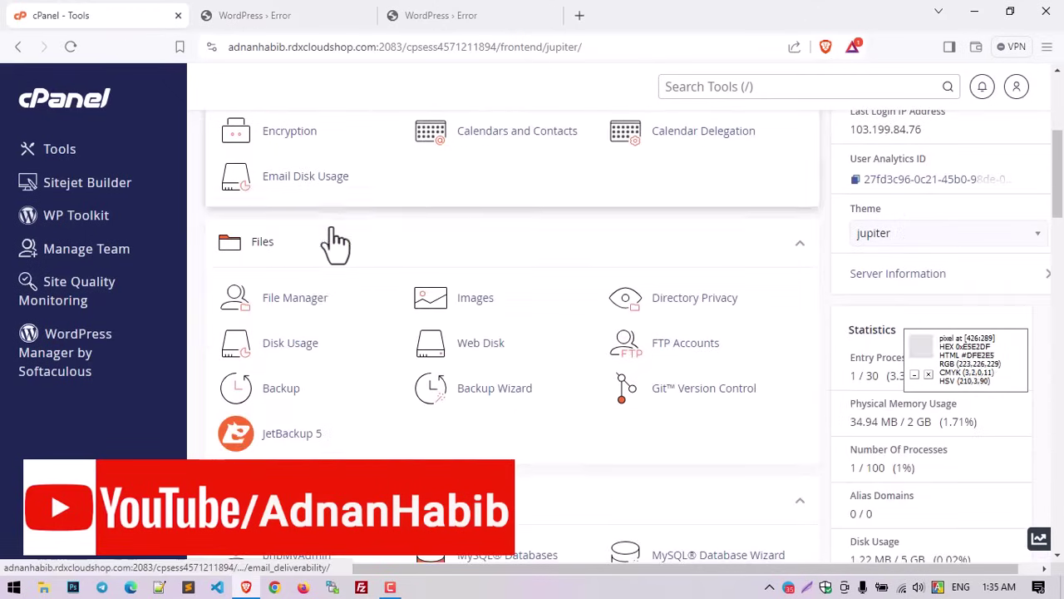
Step: Launch File Manager from the Files tools and enter the public_html folder
click(310, 309)
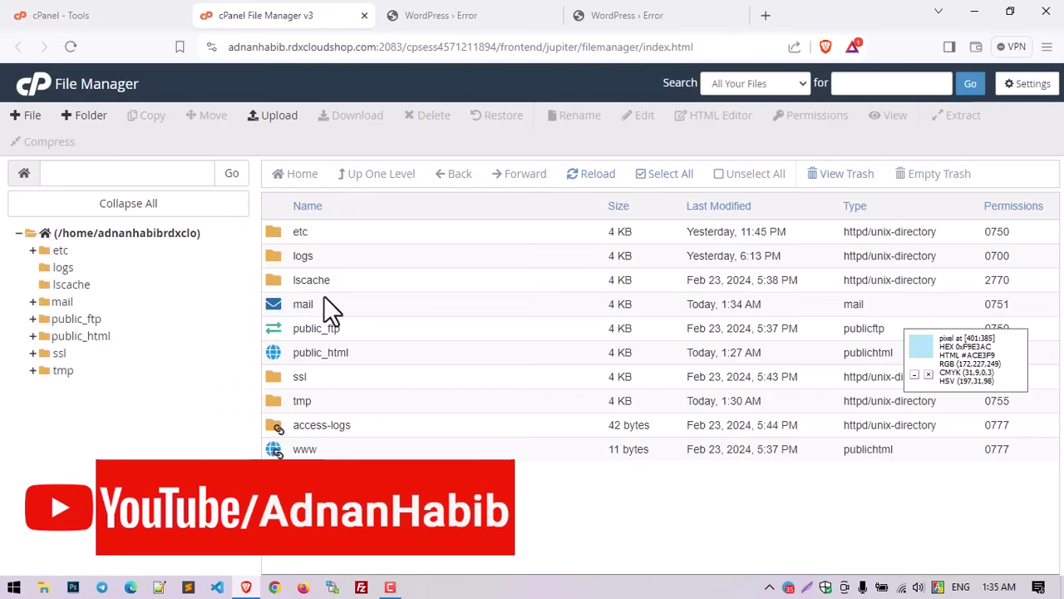
double_click(363, 354)
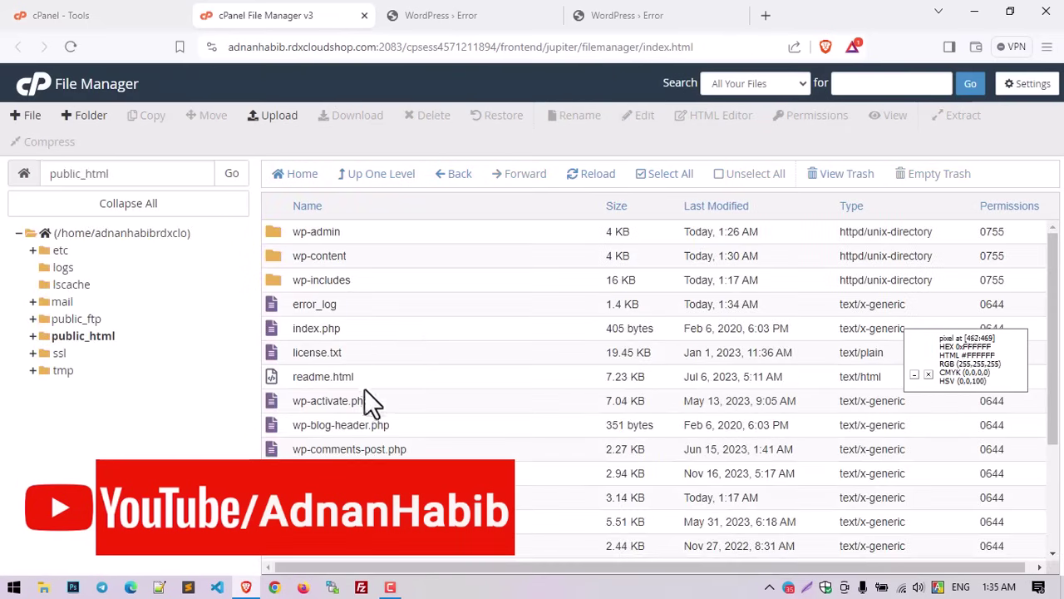
click(152, 15)
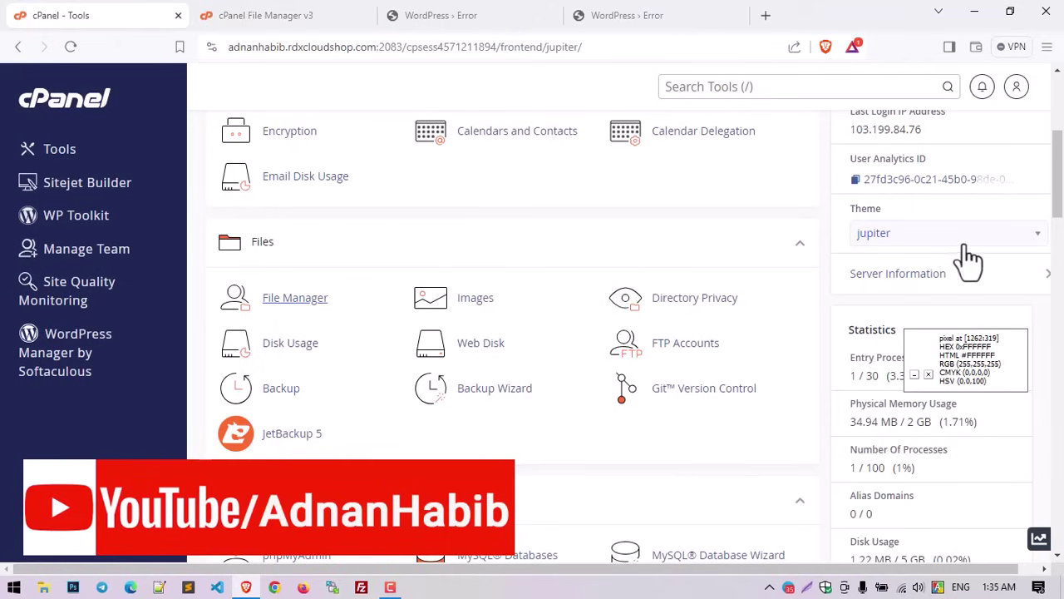
scroll(916, 325, up, 2)
scroll(914, 262, up, 1)
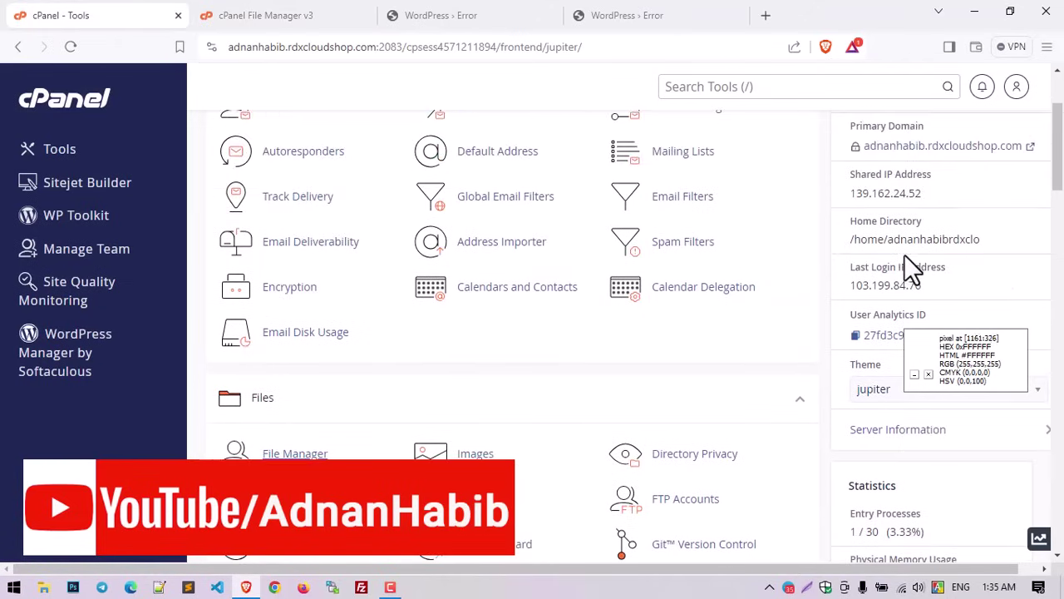
scroll(902, 254, up, 1)
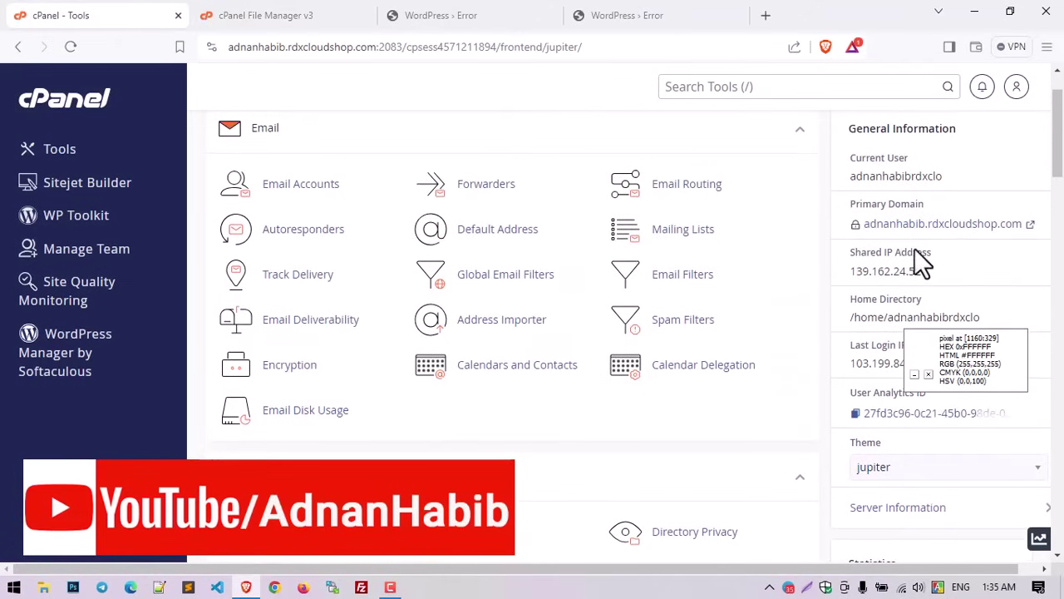
click(299, 17)
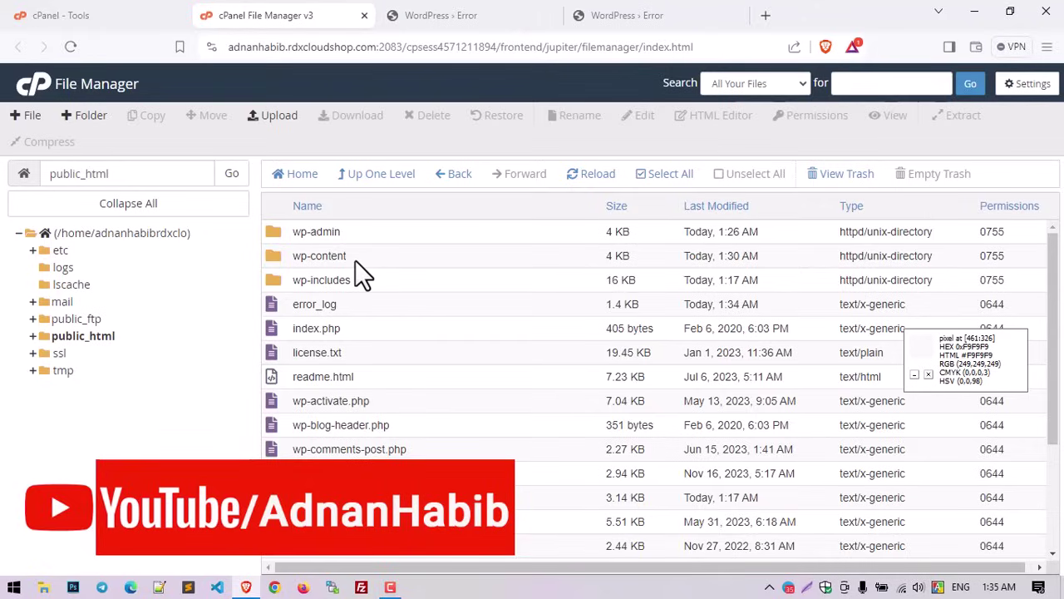
Step: Open the wp-content folder inside public_html
double_click(355, 261)
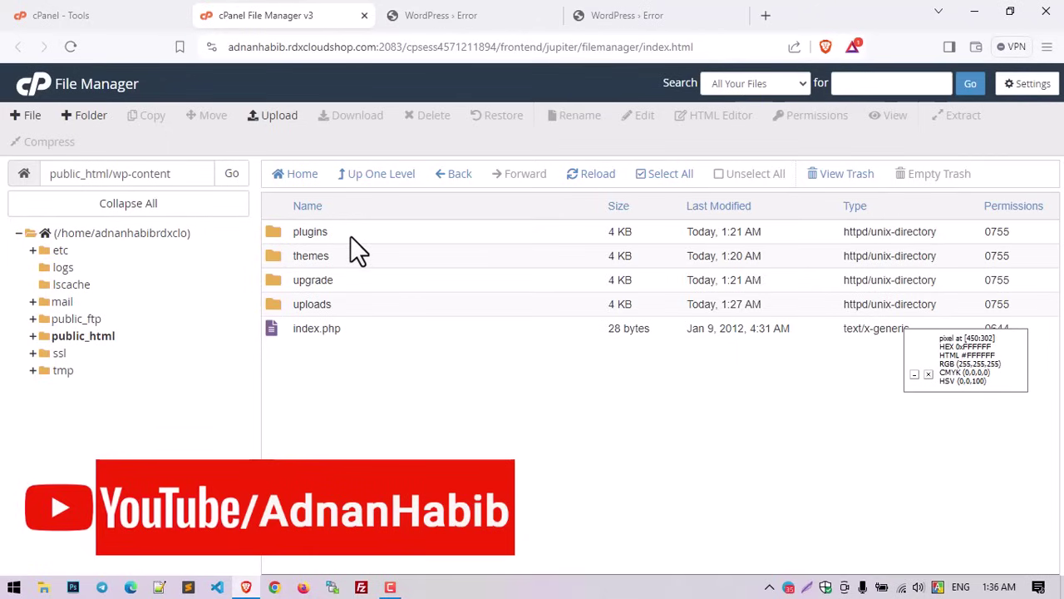
Step: Rename the themes folder to themes999 and reload the wp-admin page to test
click(356, 260)
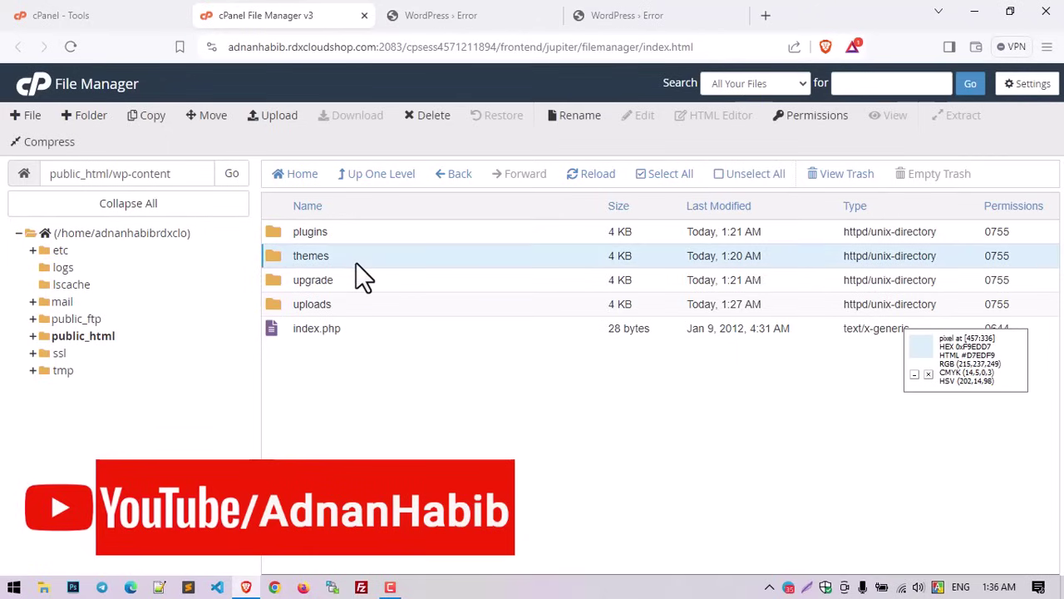
right_click(361, 255)
click(405, 314)
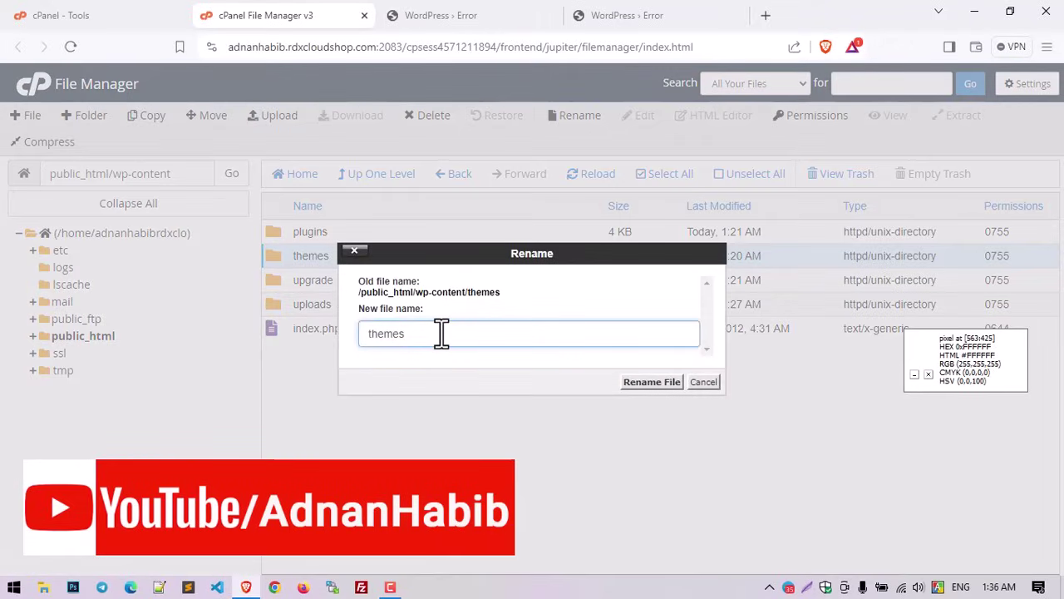
text(999)
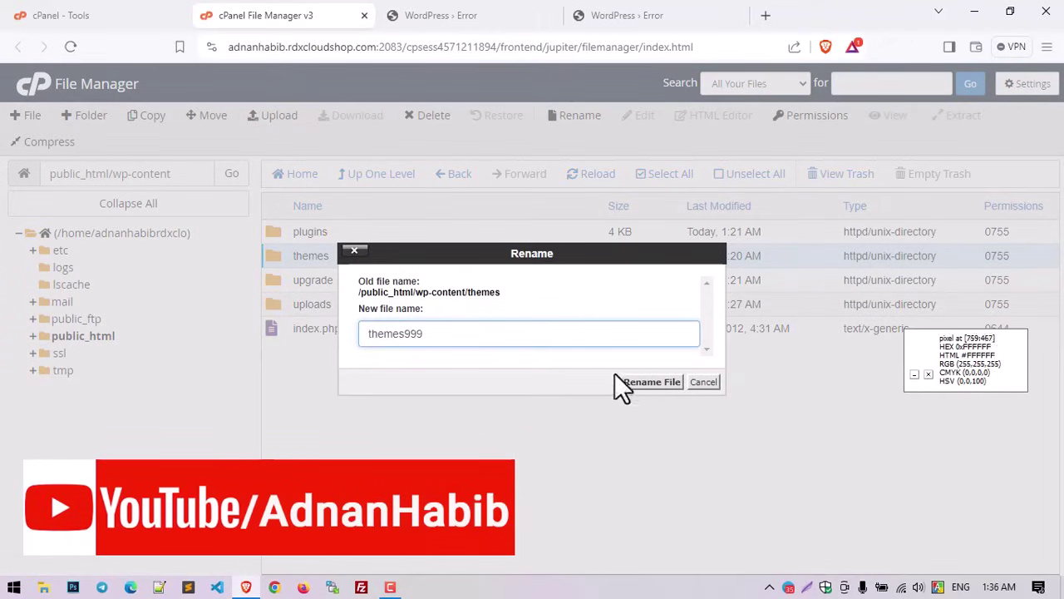
click(627, 383)
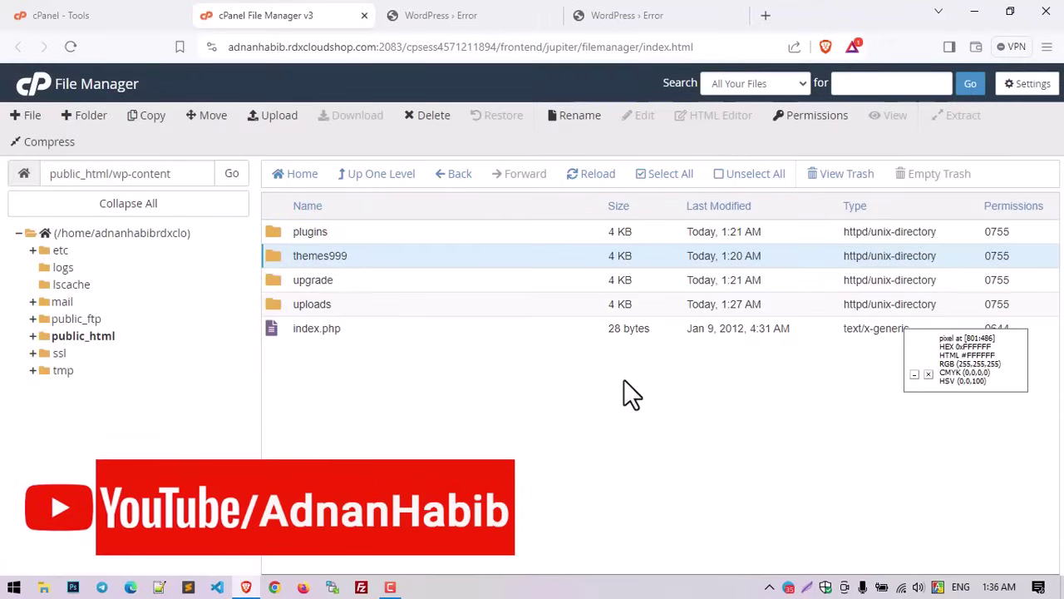
click(456, 15)
click(71, 48)
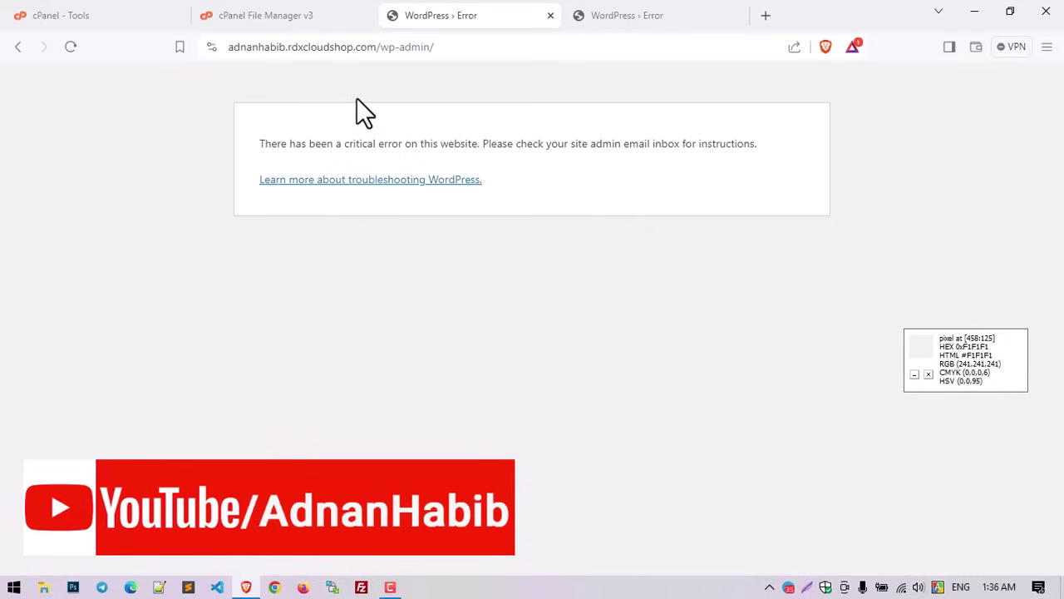
Step: Rename themes999 back to themes and reload the wp-admin error page
click(302, 13)
right_click(362, 253)
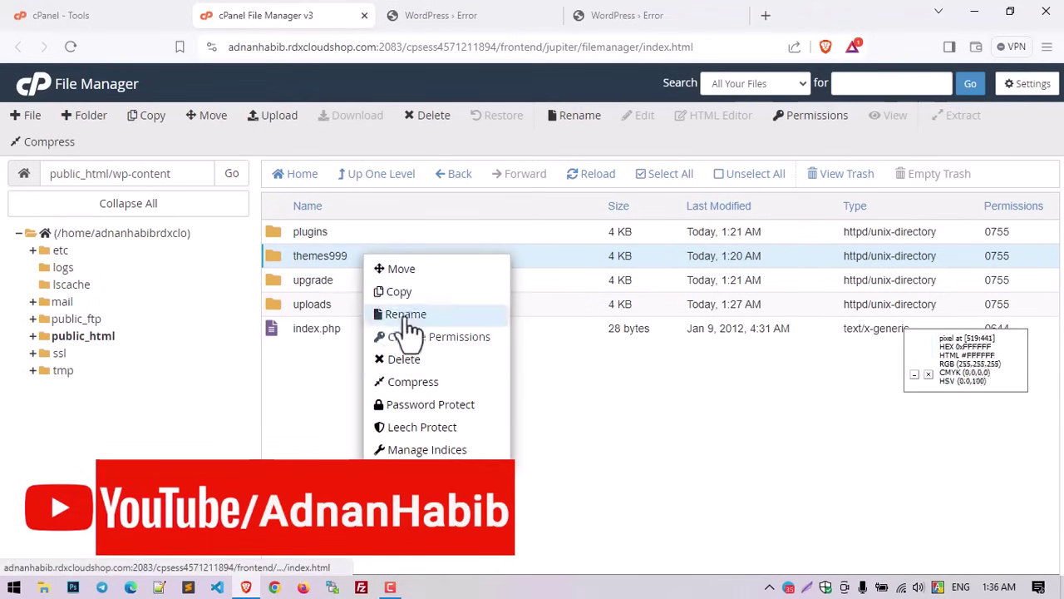
click(406, 312)
click(456, 337)
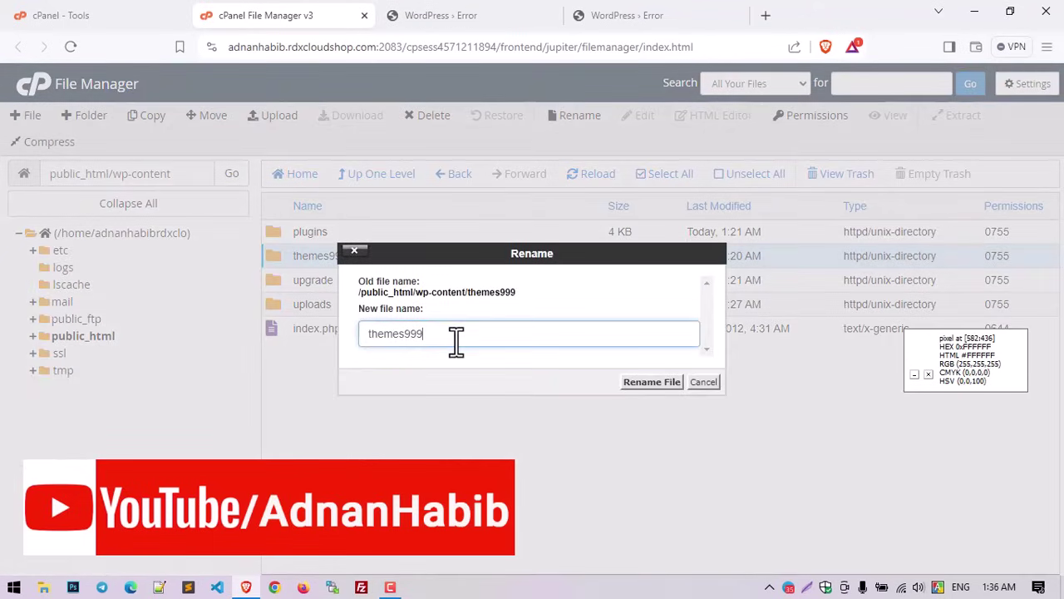
key(BackSpace)
key(BackSpace)
key(BackSpace)
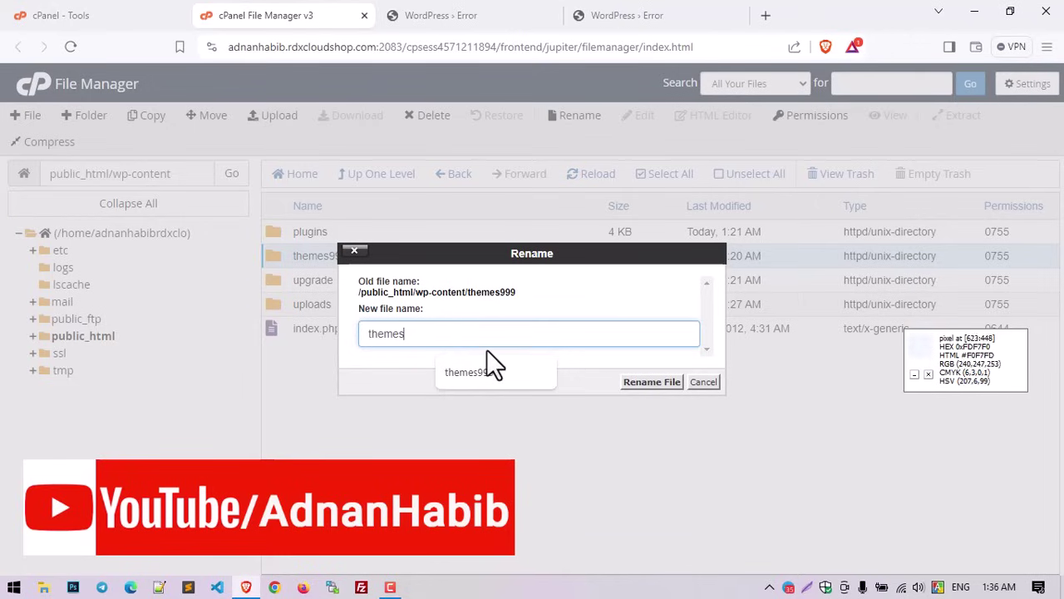
click(636, 382)
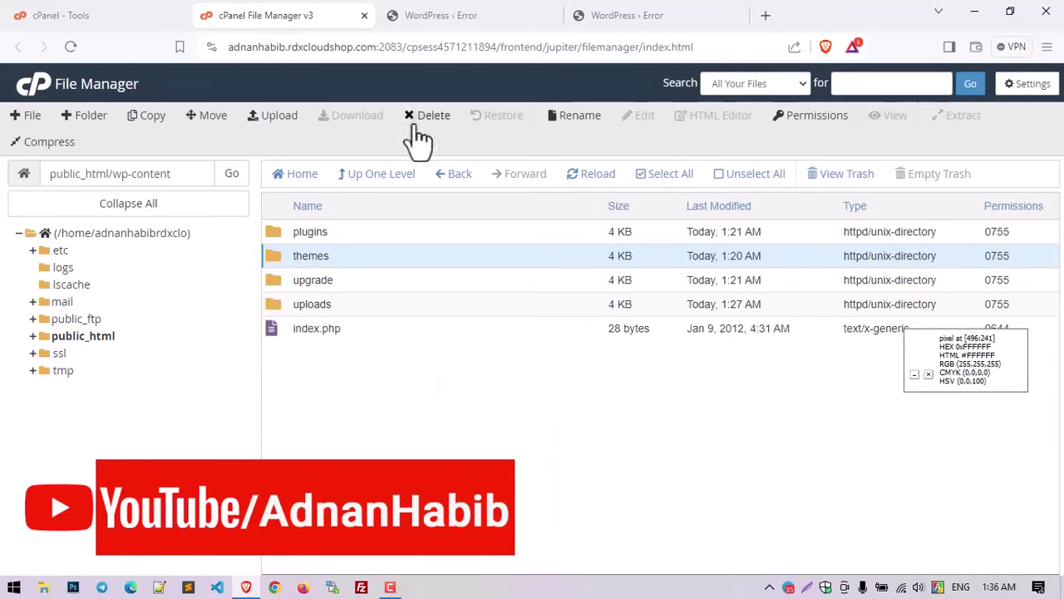
click(453, 18)
right_click(186, 125)
click(226, 173)
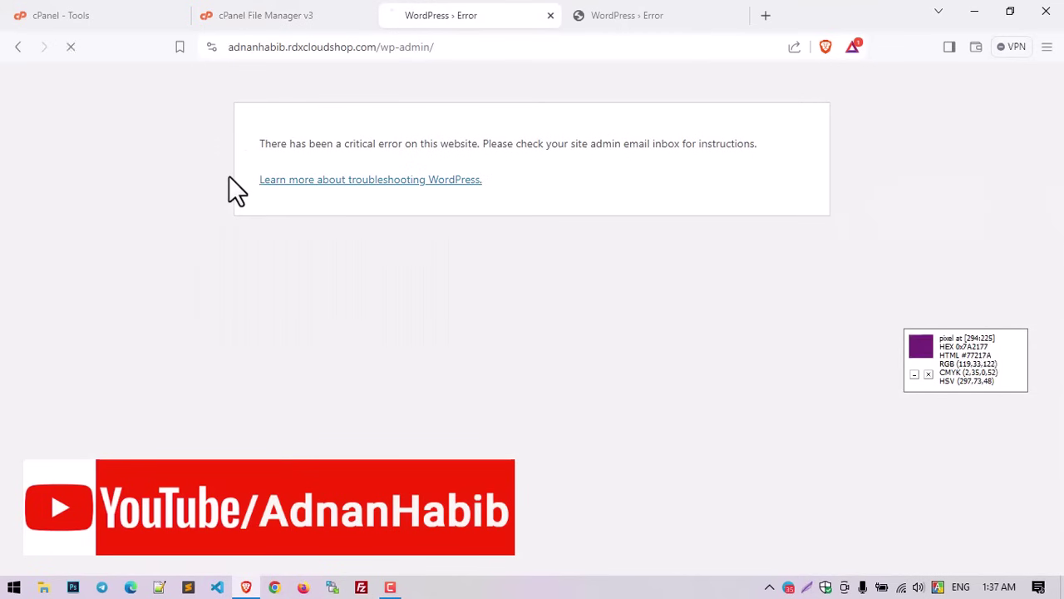
Step: Rename the plugins folder to plugins888
click(293, 19)
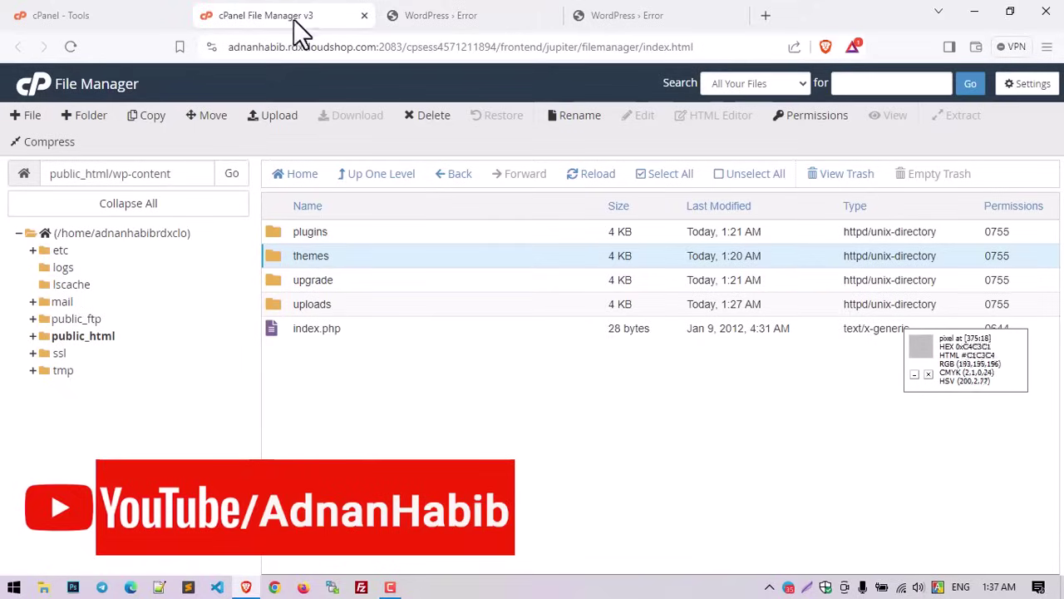
click(341, 226)
right_click(341, 226)
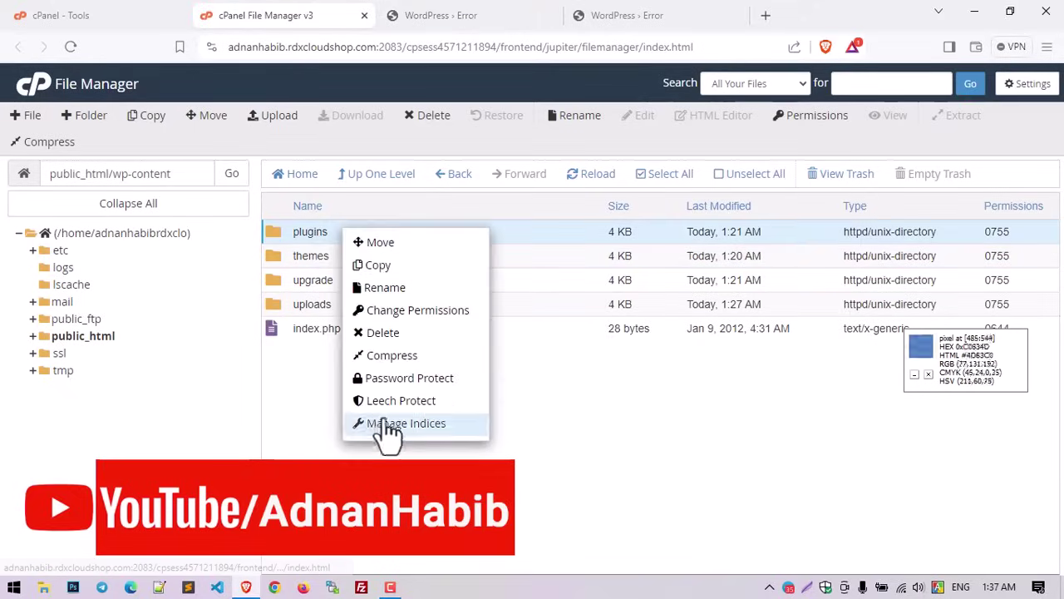
click(401, 288)
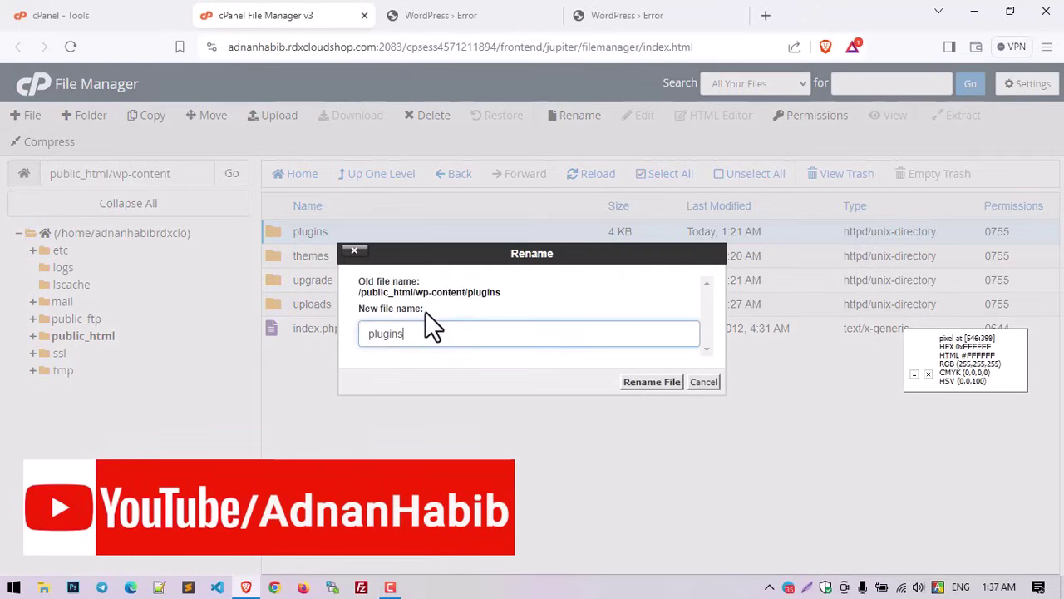
text(888)
key(Return)
Step: Reload wp-admin, run the WordPress database update, and continue to the My Blog dashboard
click(434, 18)
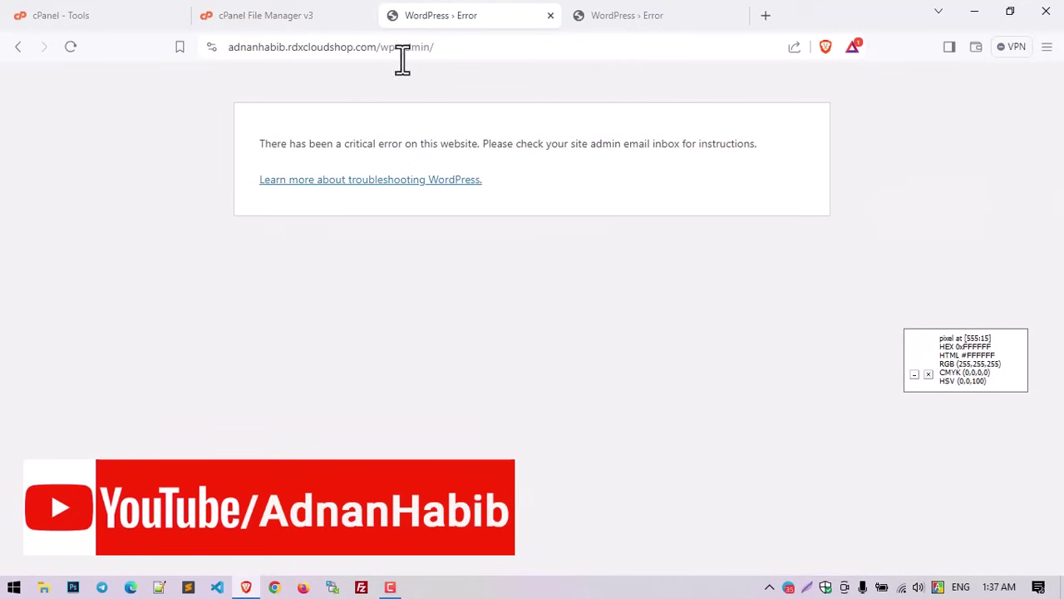
click(72, 47)
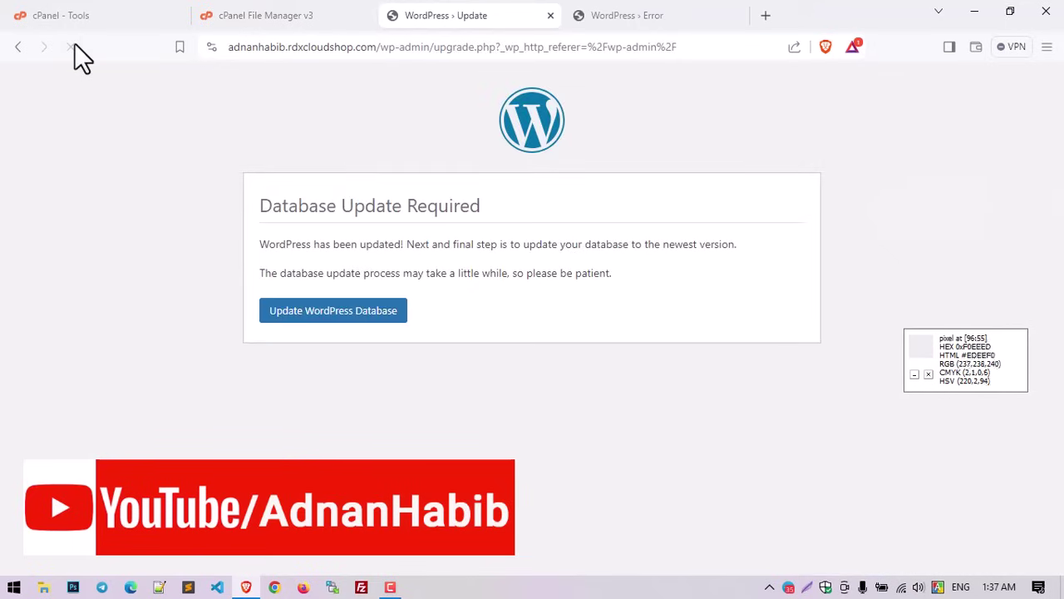
drag(253, 202, 485, 205)
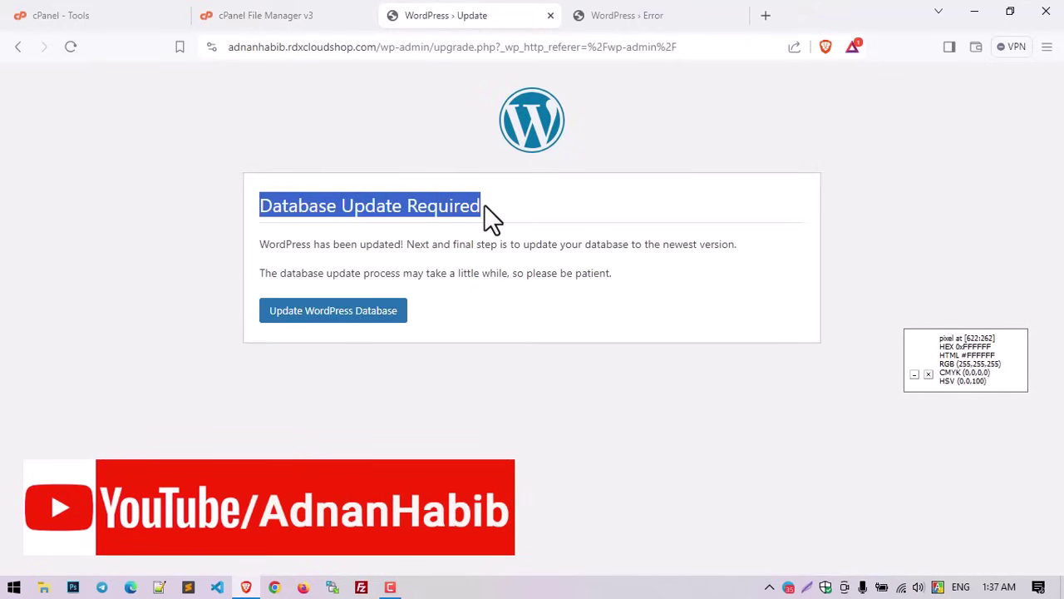
click(376, 330)
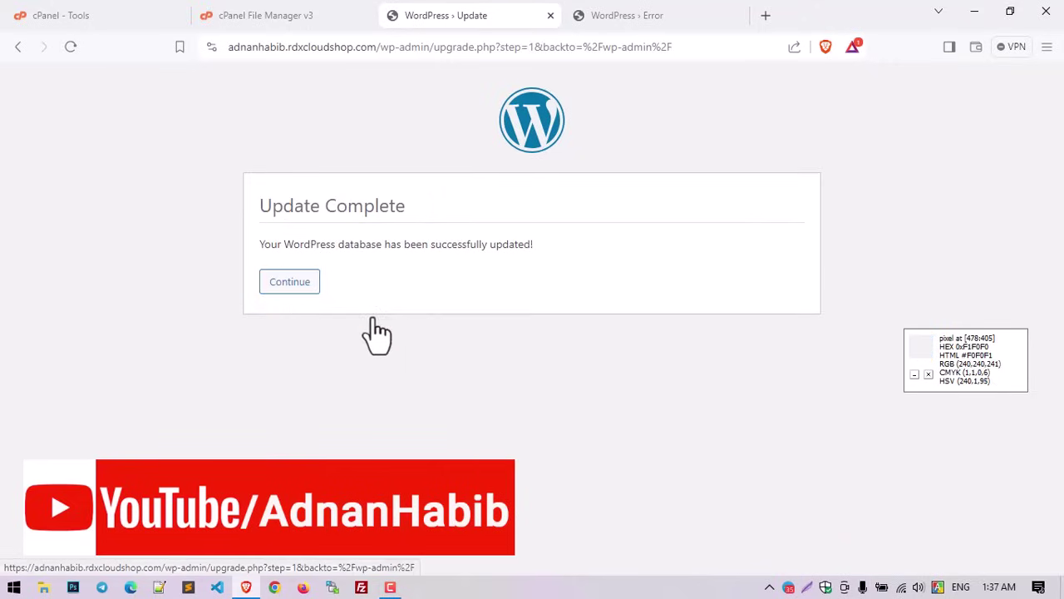
click(304, 297)
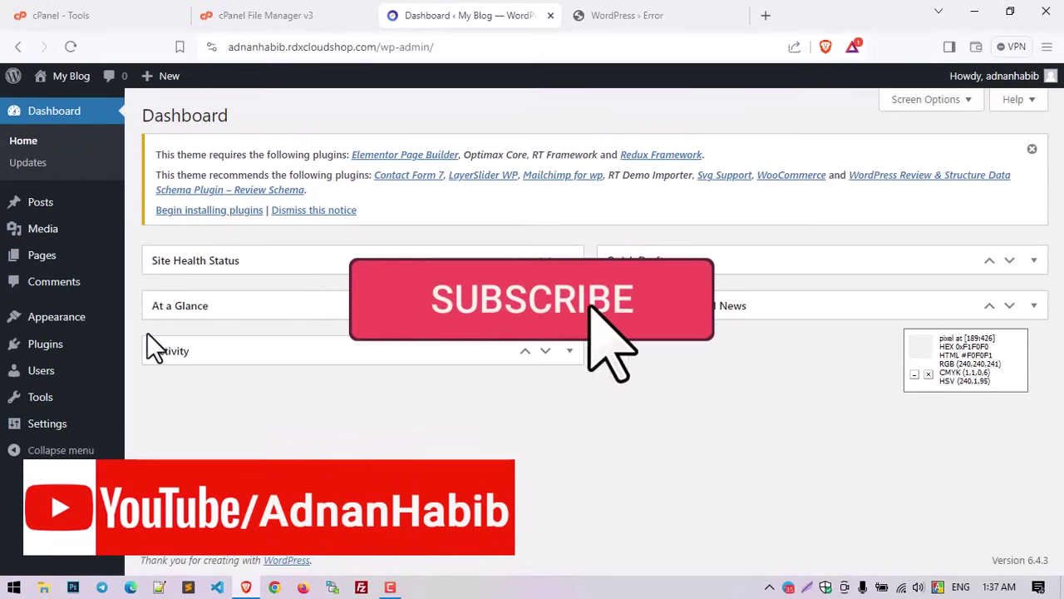
click(669, 15)
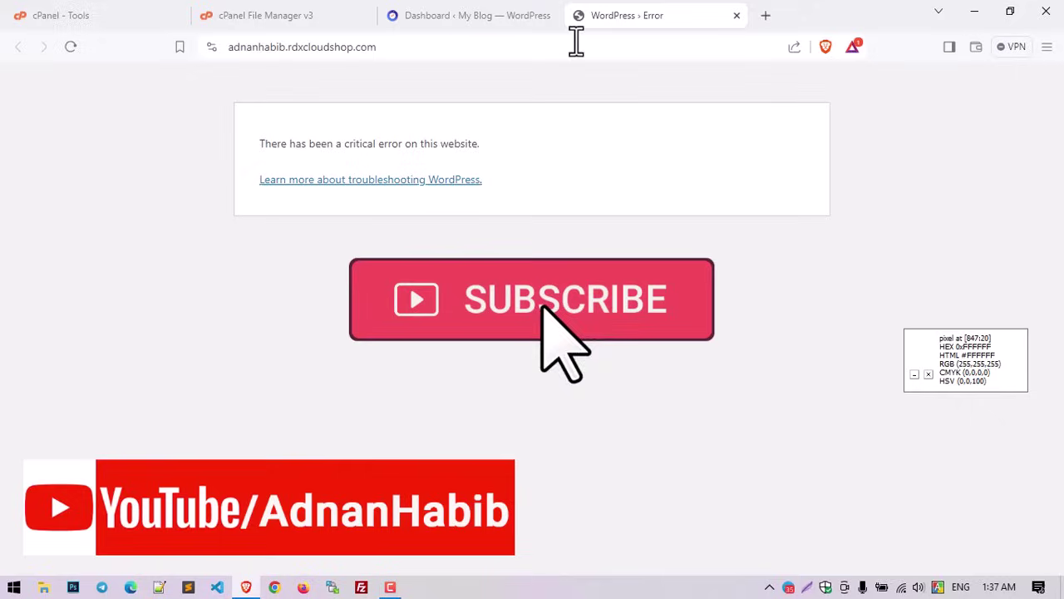
Step: Reload the home page and scroll down to the Optimax theme's Social Marketing section
click(76, 52)
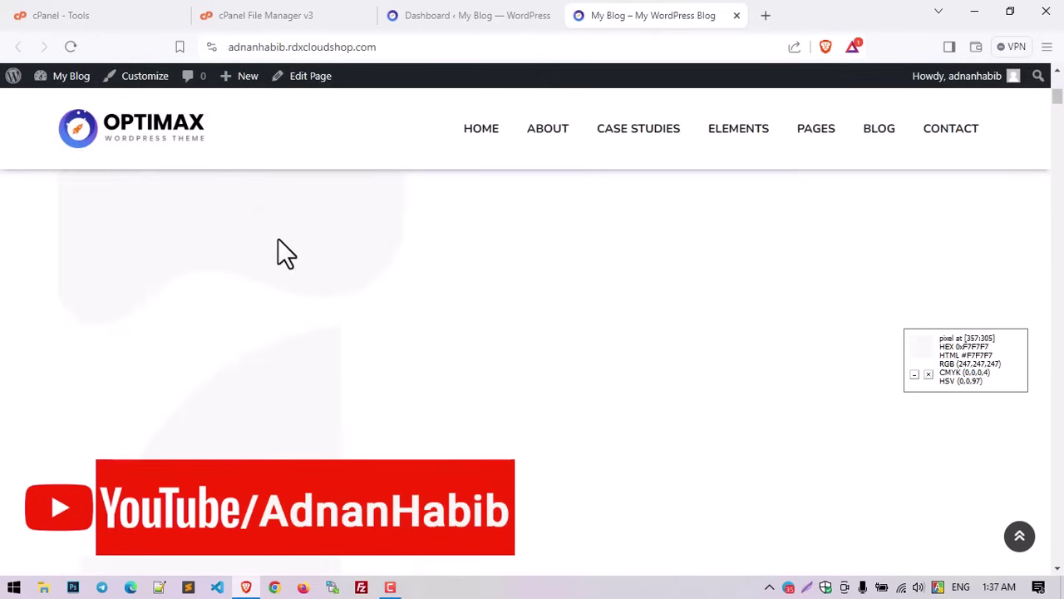
scroll(308, 261, down, 5)
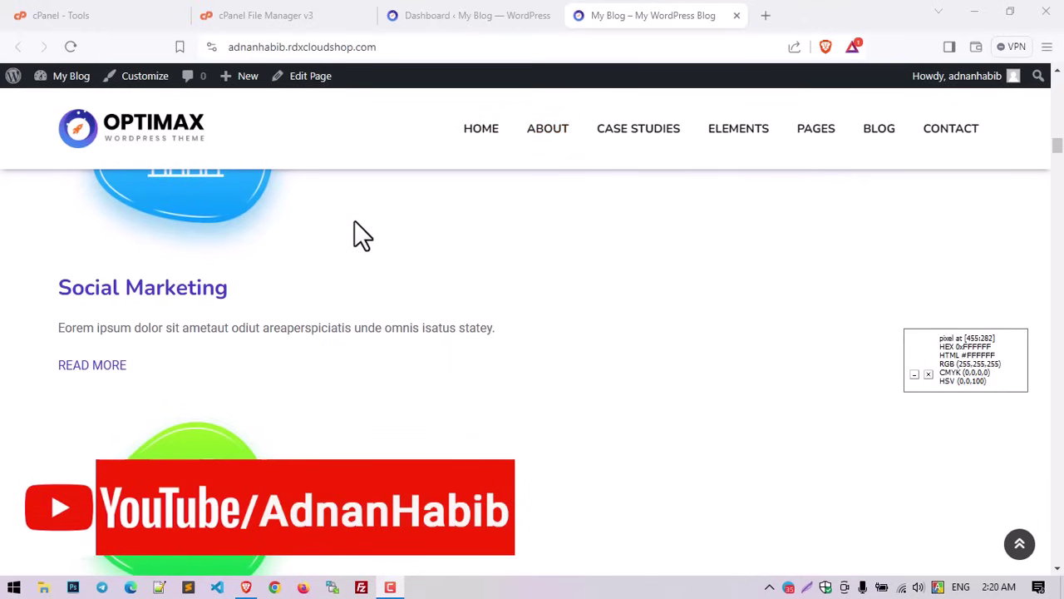
Step: Rename the plugins888 folder back to plugins
click(283, 13)
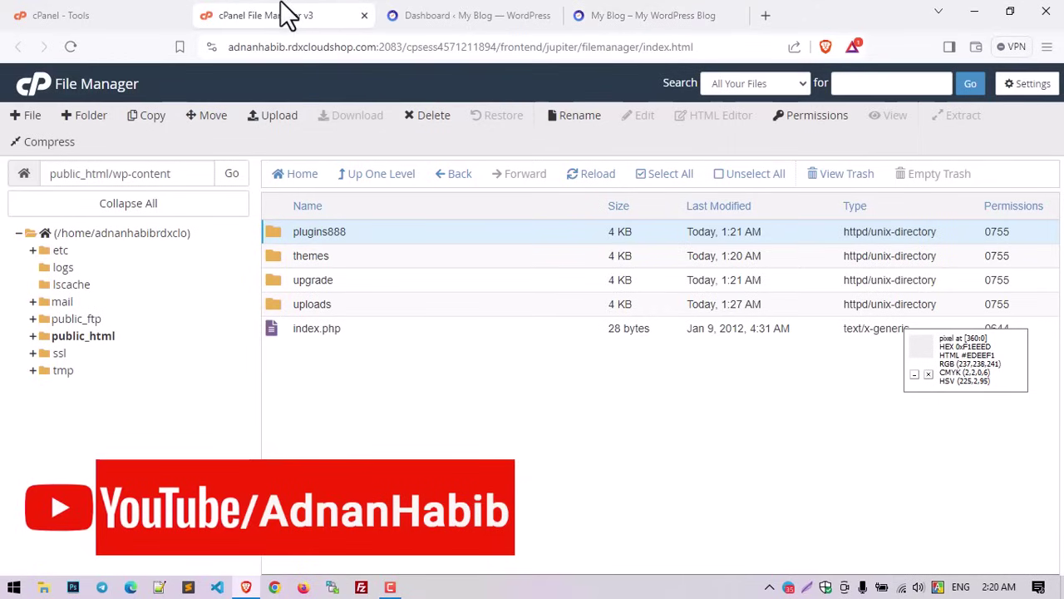
right_click(376, 237)
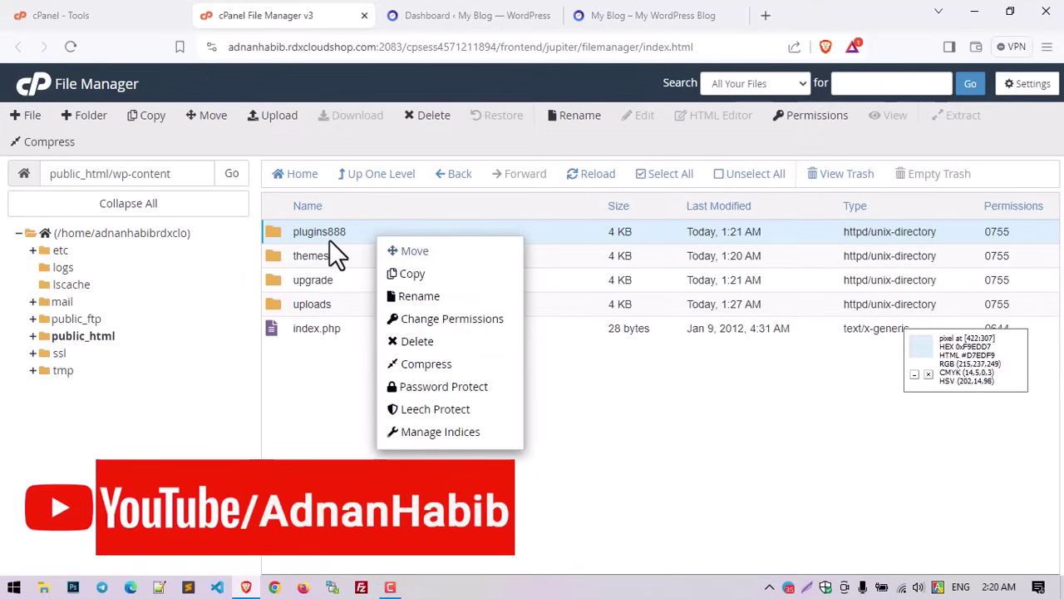
click(432, 299)
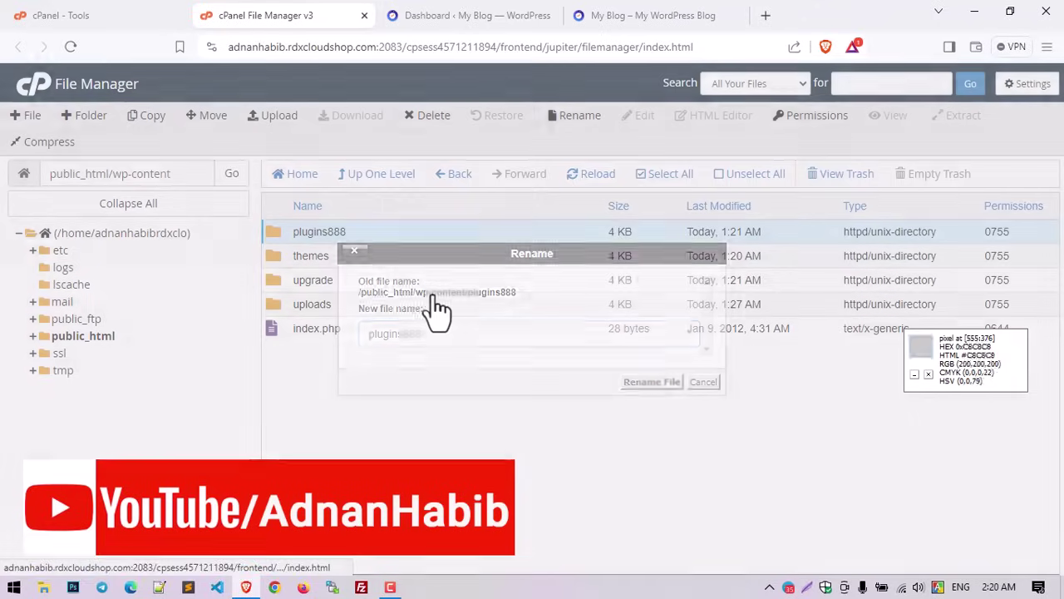
key(BackSpace)
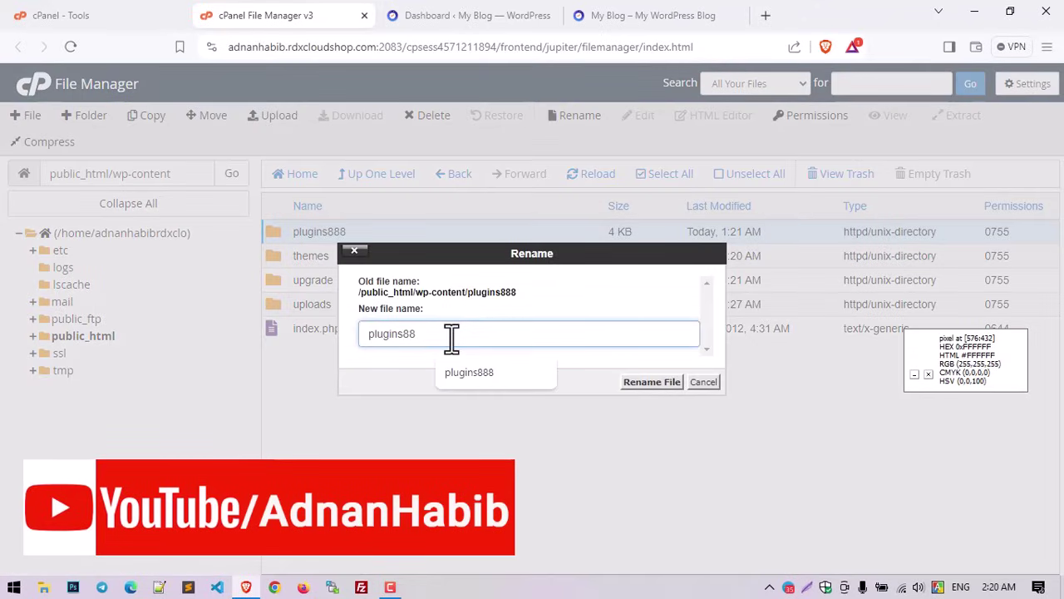
click(629, 382)
Step: Reload the home page, which shows the critical error again
click(587, 18)
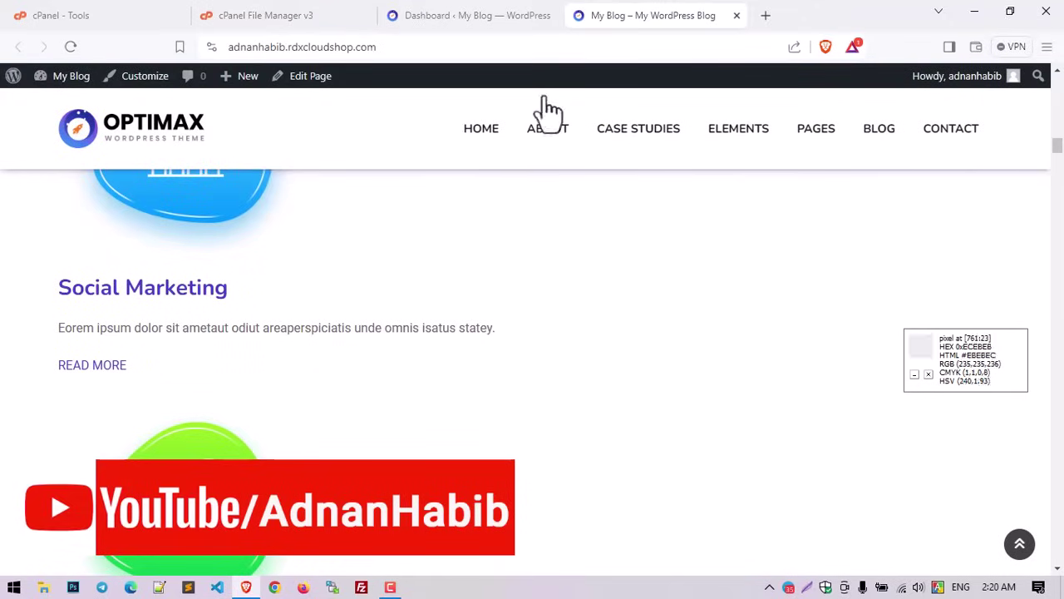
click(66, 46)
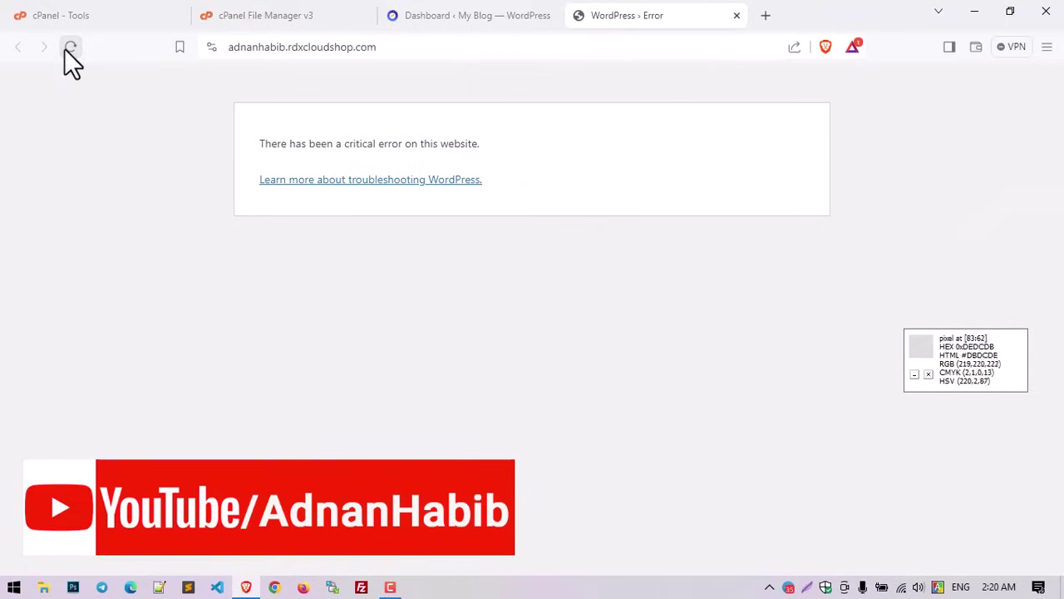
drag(246, 126, 462, 178)
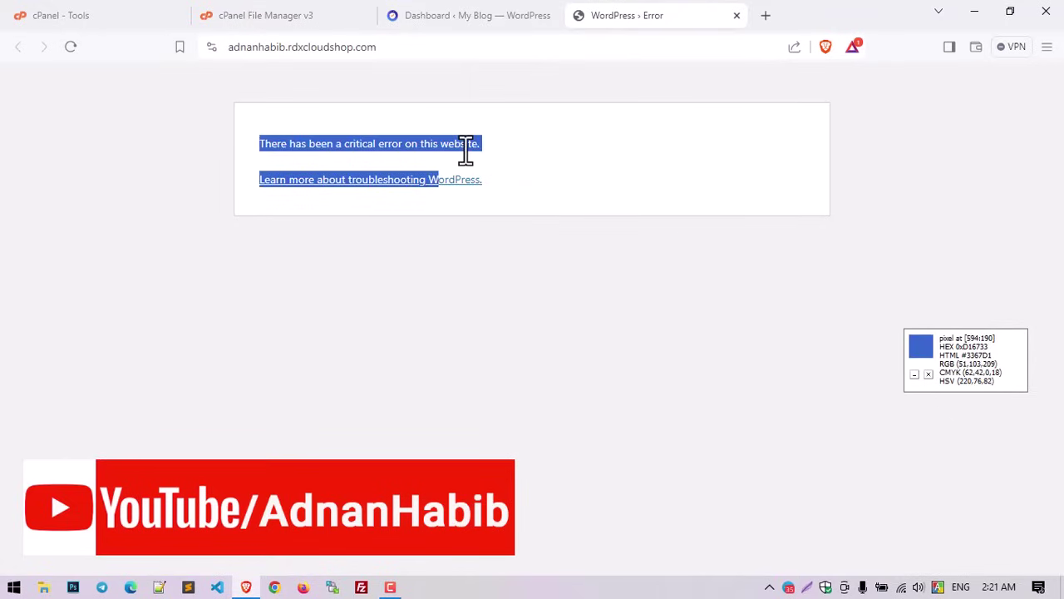
click(295, 18)
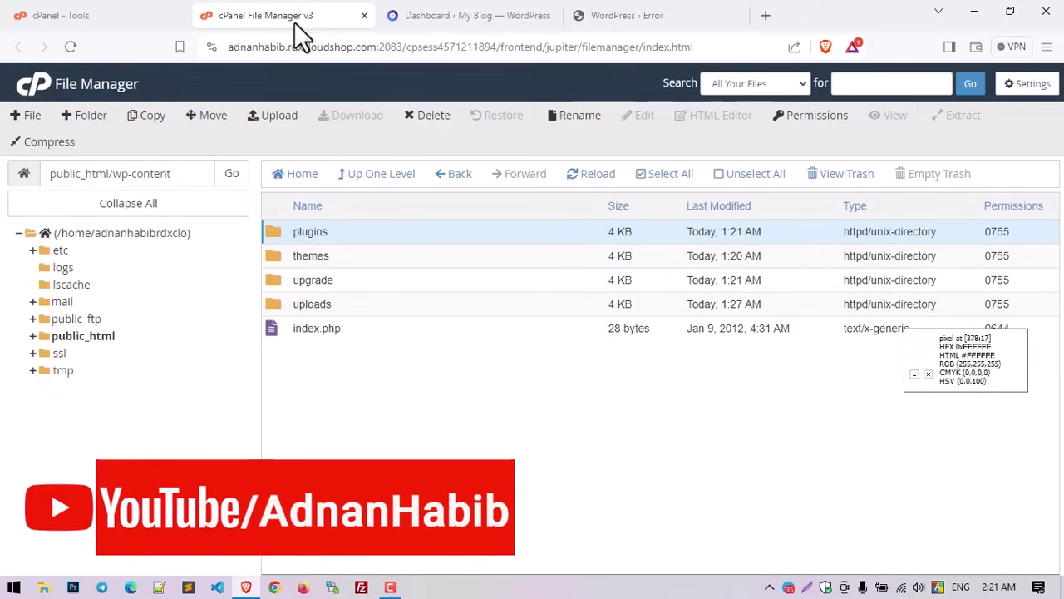
Step: Inside plugins, rename the woocommerce folder with a trailing run of 8s
double_click(341, 232)
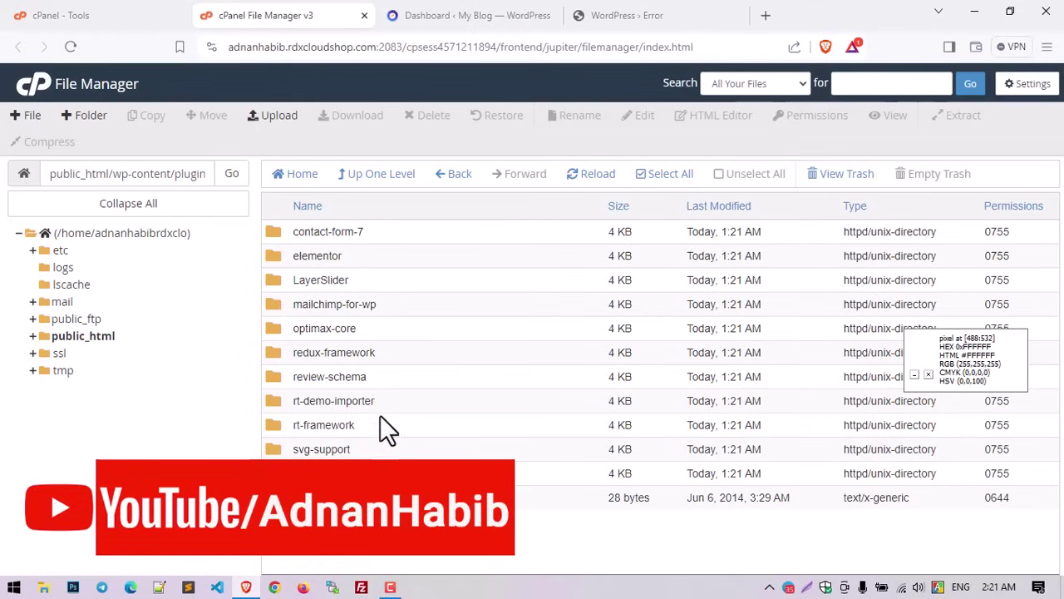
right_click(383, 473)
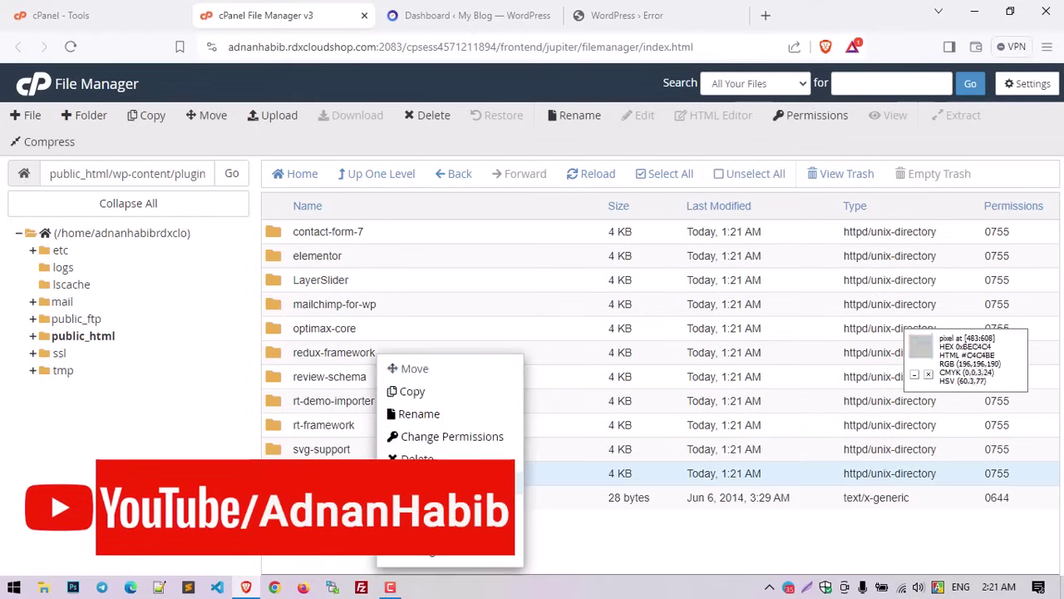
click(440, 415)
text(ssssssssssss)
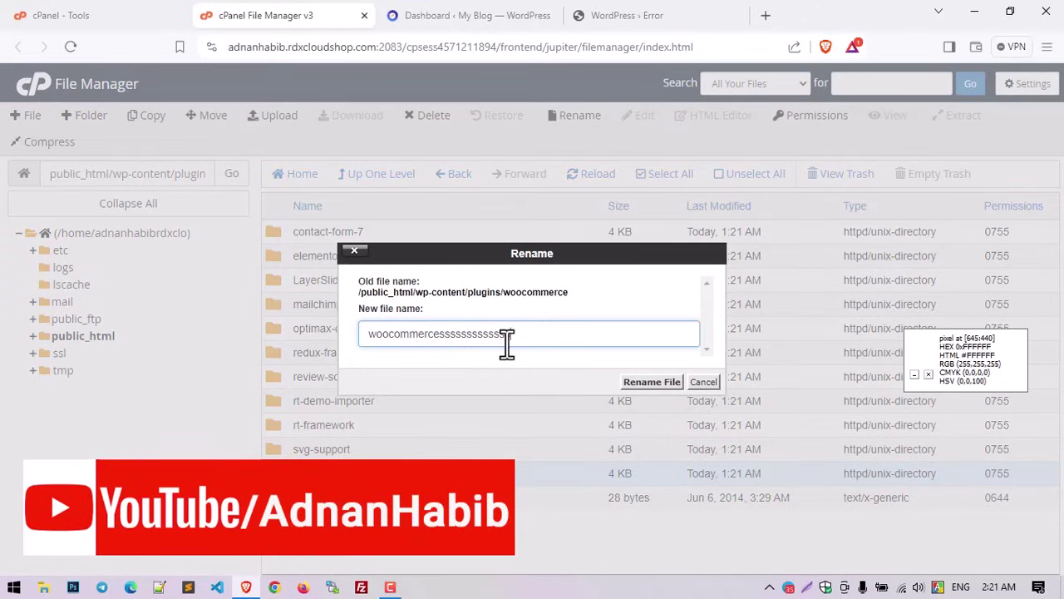
drag(441, 337, 617, 349)
key(BackSpace)
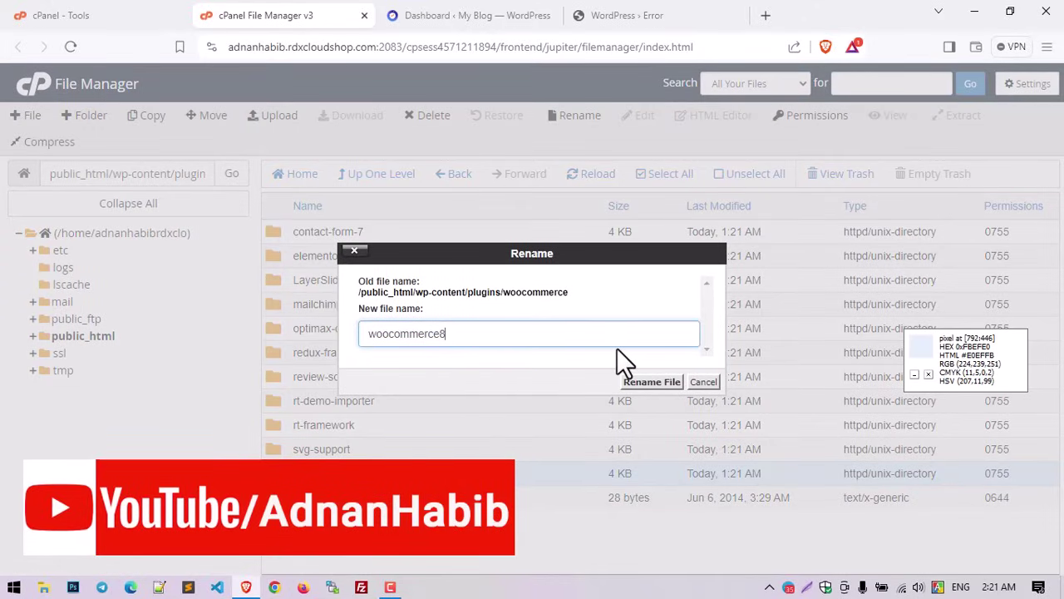
text(88888888888)
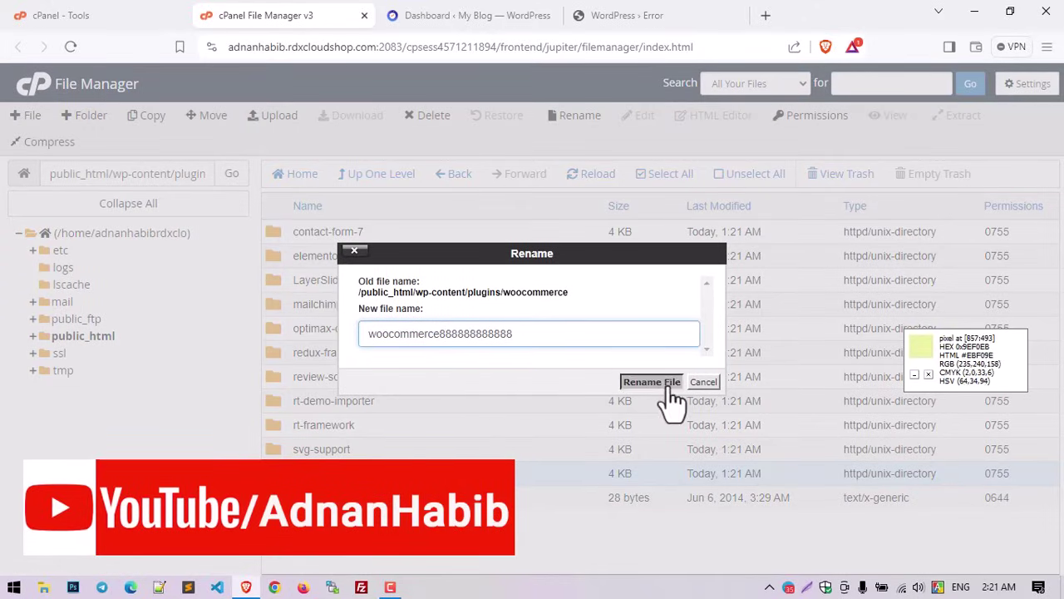
click(665, 384)
Step: Reload the site, which still shows the critical error
click(607, 23)
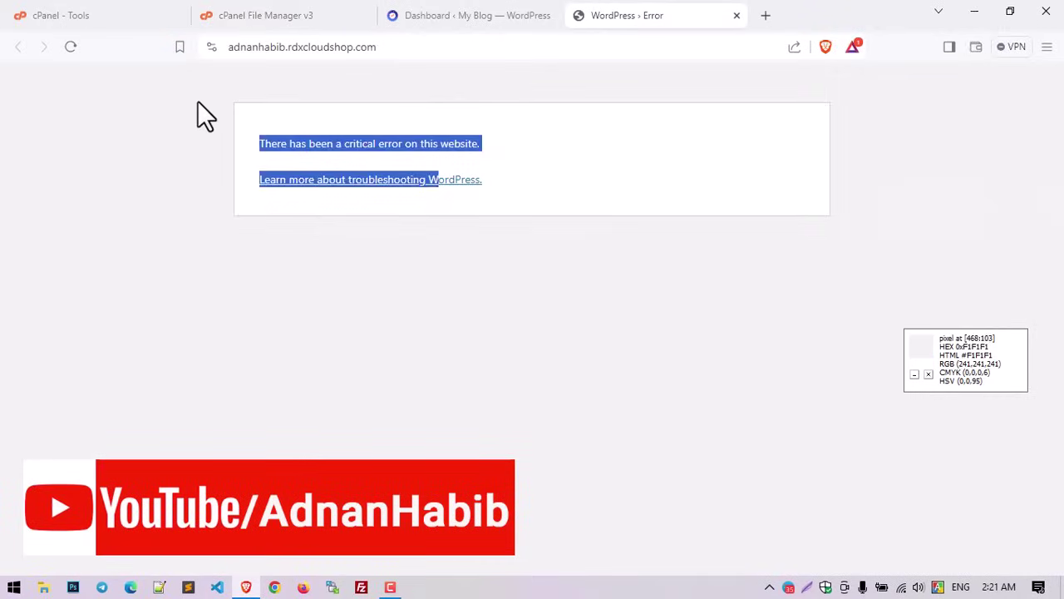
click(70, 46)
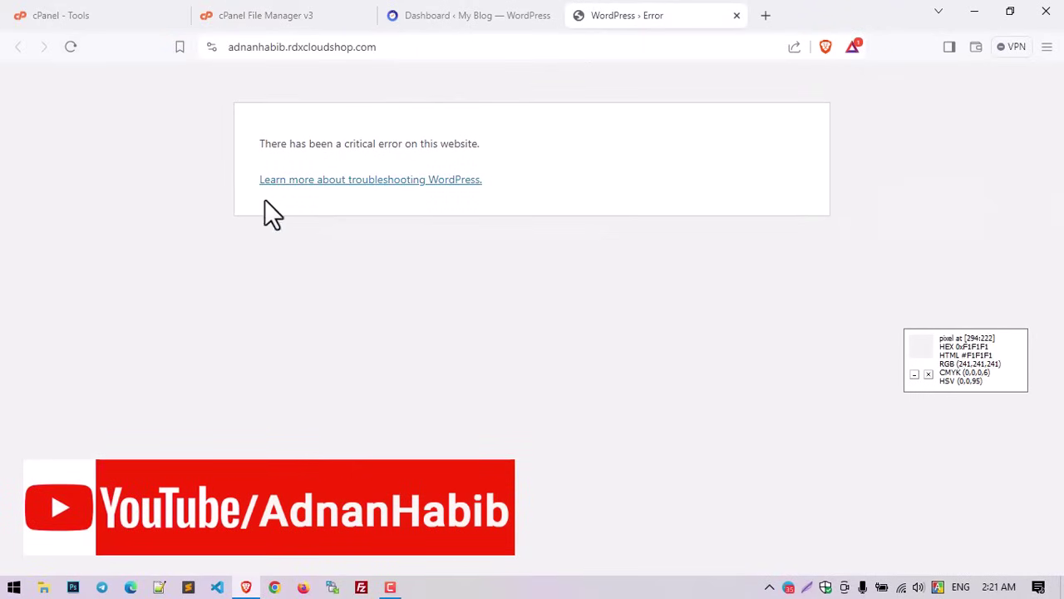
click(326, 16)
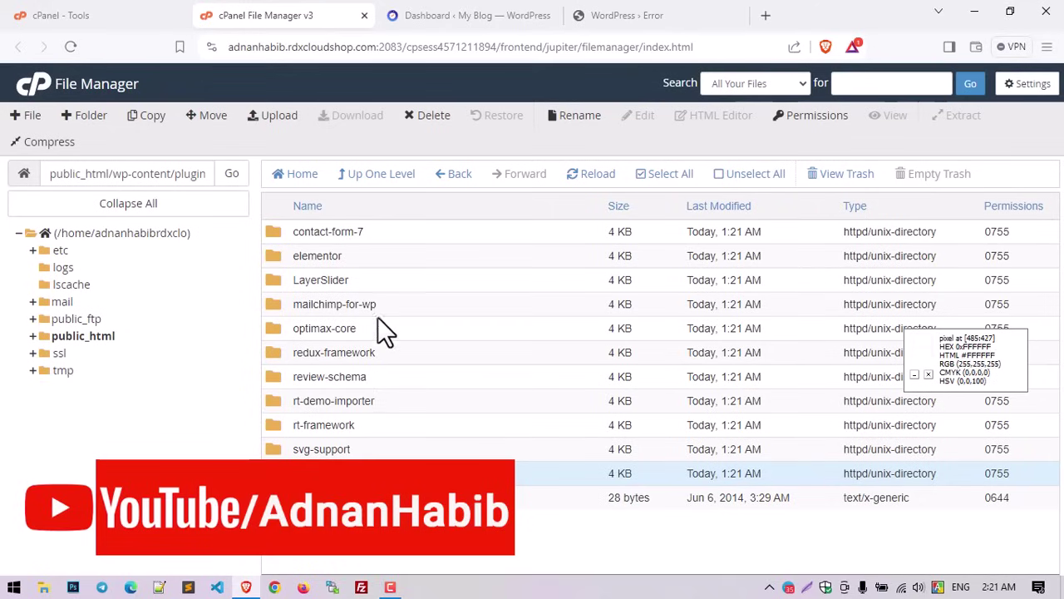
right_click(371, 233)
click(437, 301)
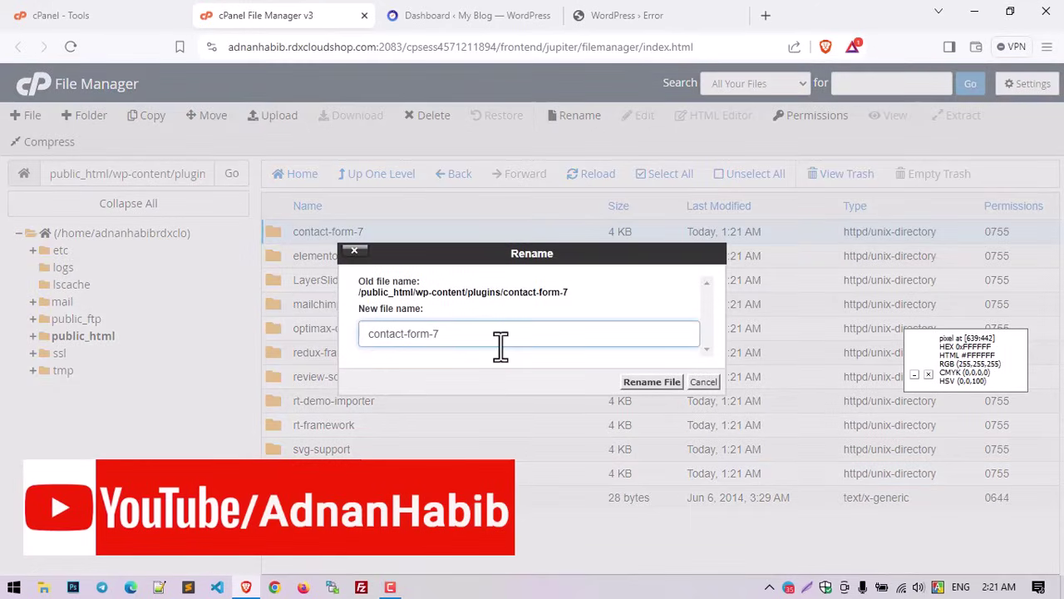
text(-5555555555)
key(Return)
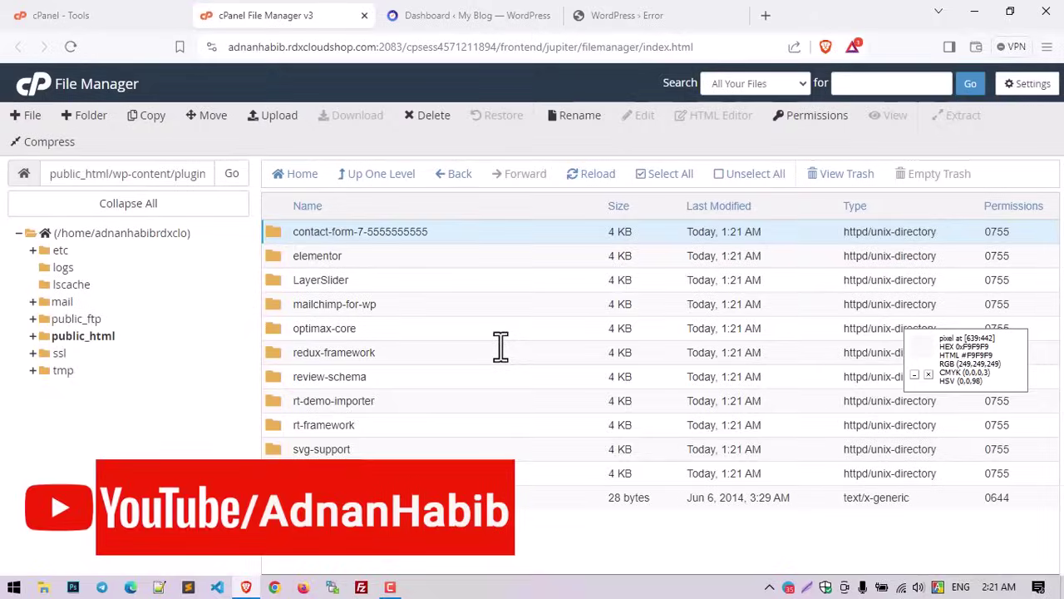
Step: Reload the site's error page to confirm the homepage loads again
click(648, 14)
right_click(200, 175)
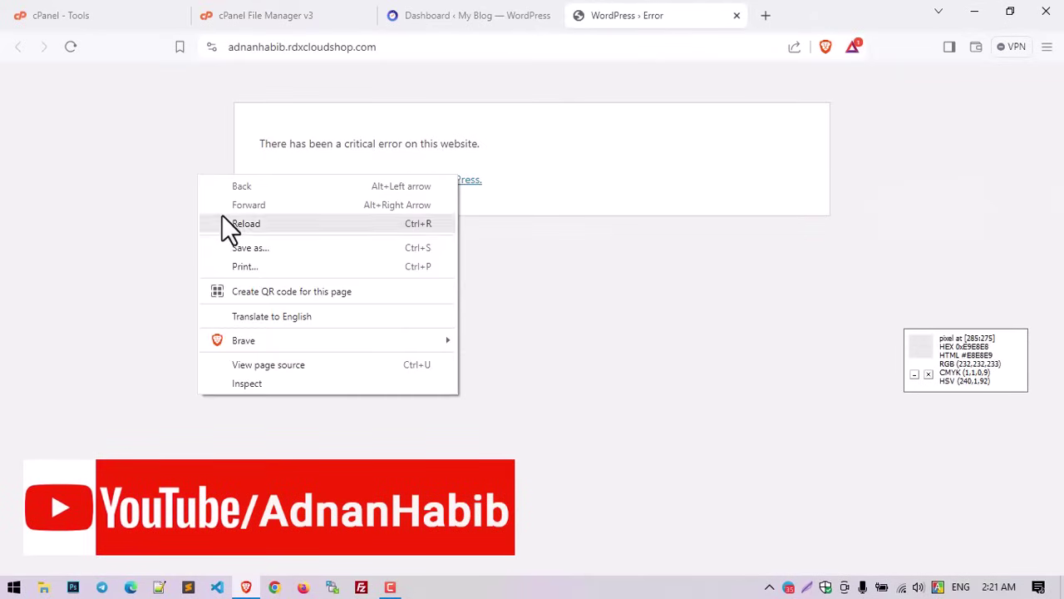
click(222, 216)
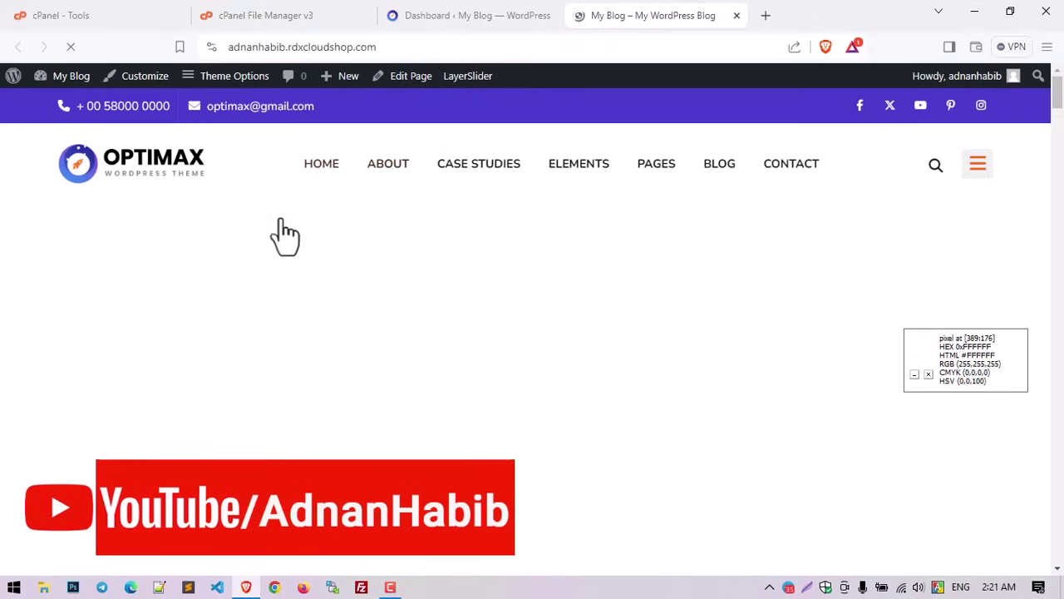
mouse_move(308, 206)
click(329, 17)
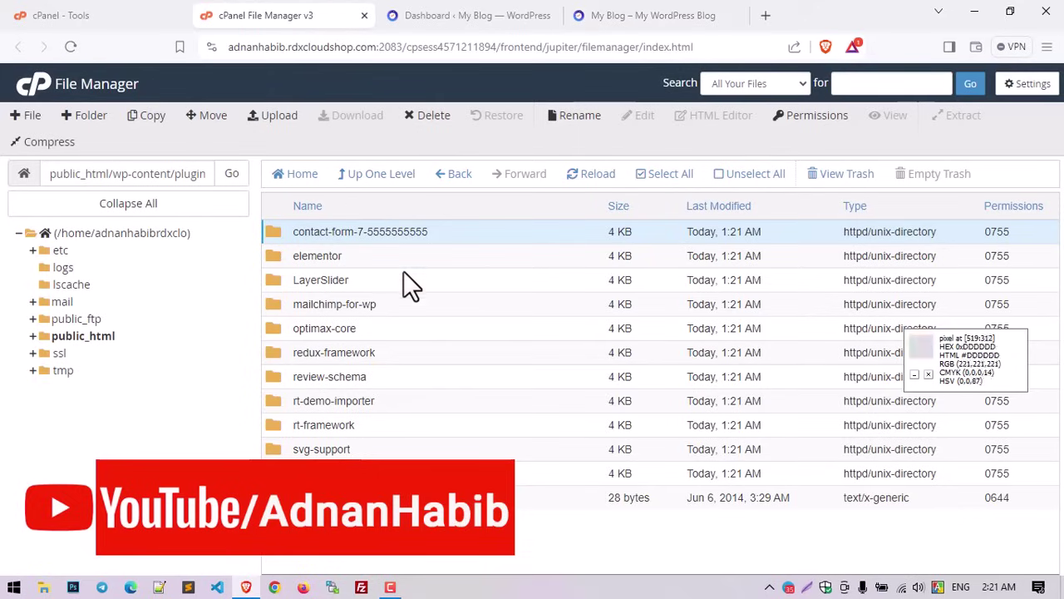
Step: Restore the woocommerce folder's original name by deleting the trailing 8s
right_click(412, 472)
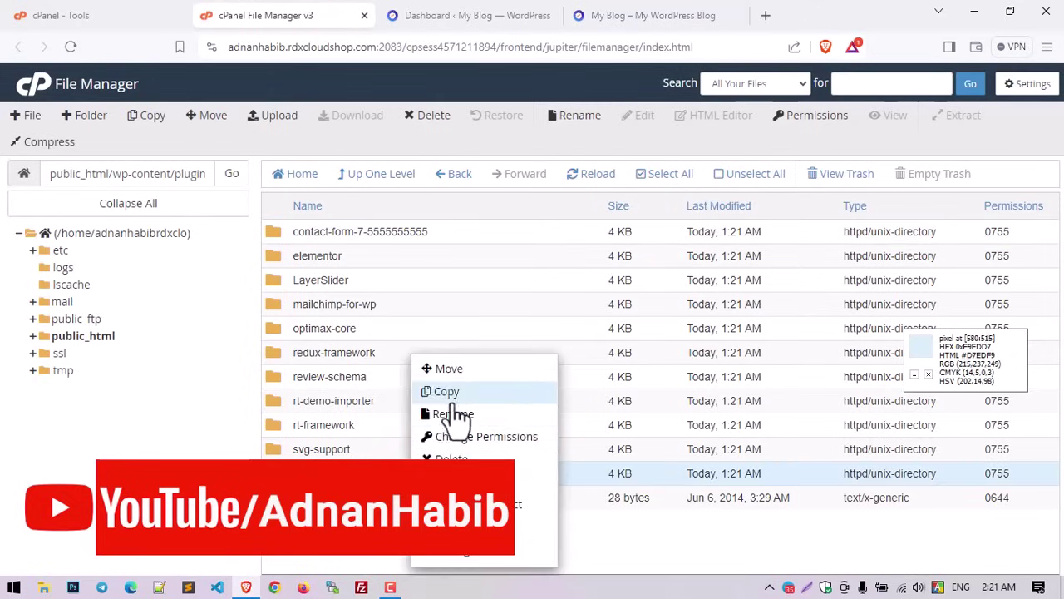
click(426, 426)
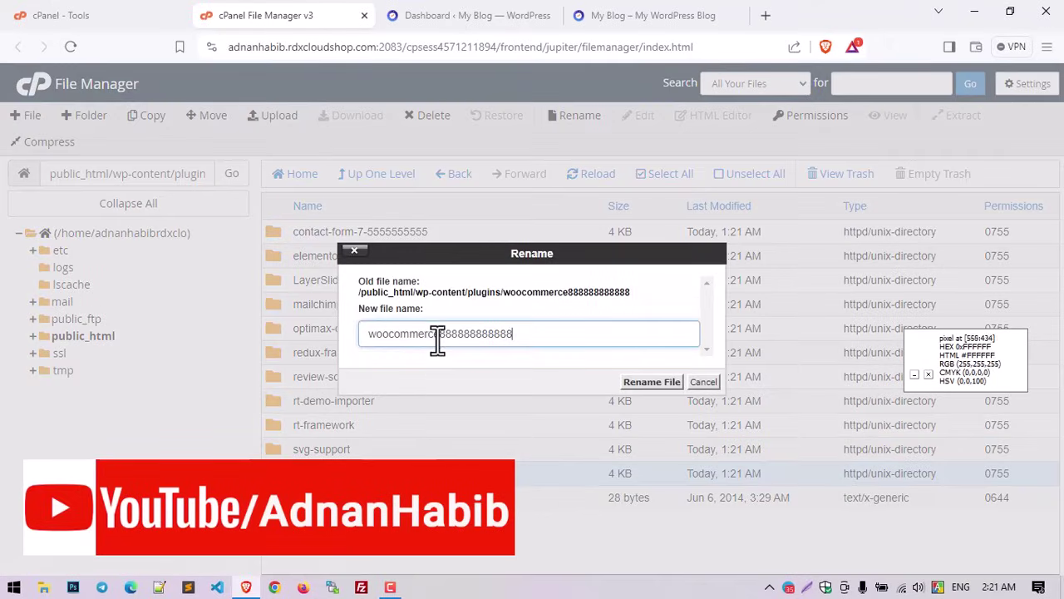
drag(439, 334, 606, 335)
key(BackSpace)
key(Return)
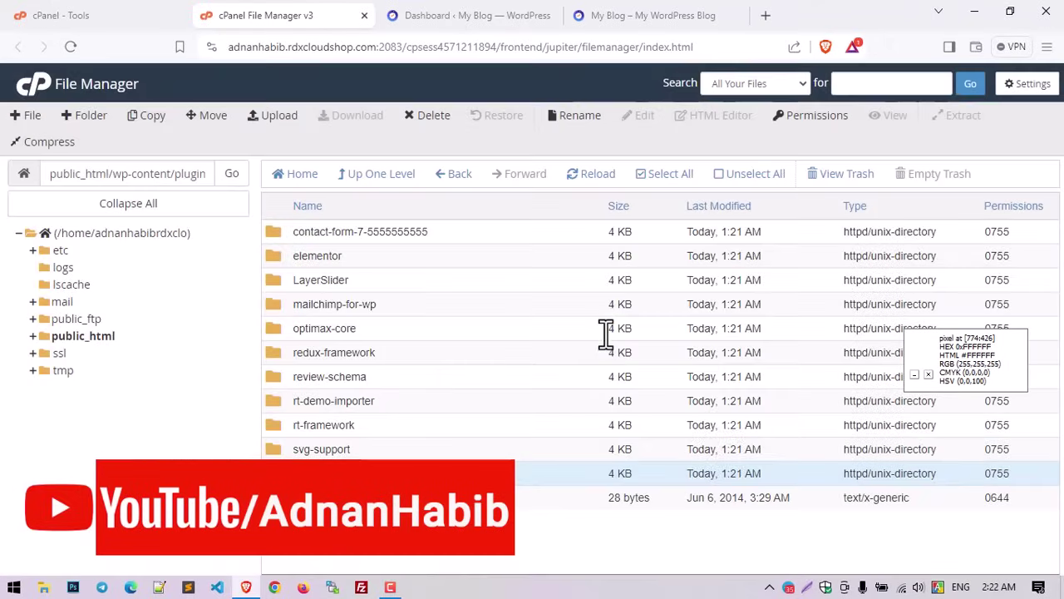
Step: Check the site tab, which shows the error again, and cancel a second woocommerce rename
click(689, 13)
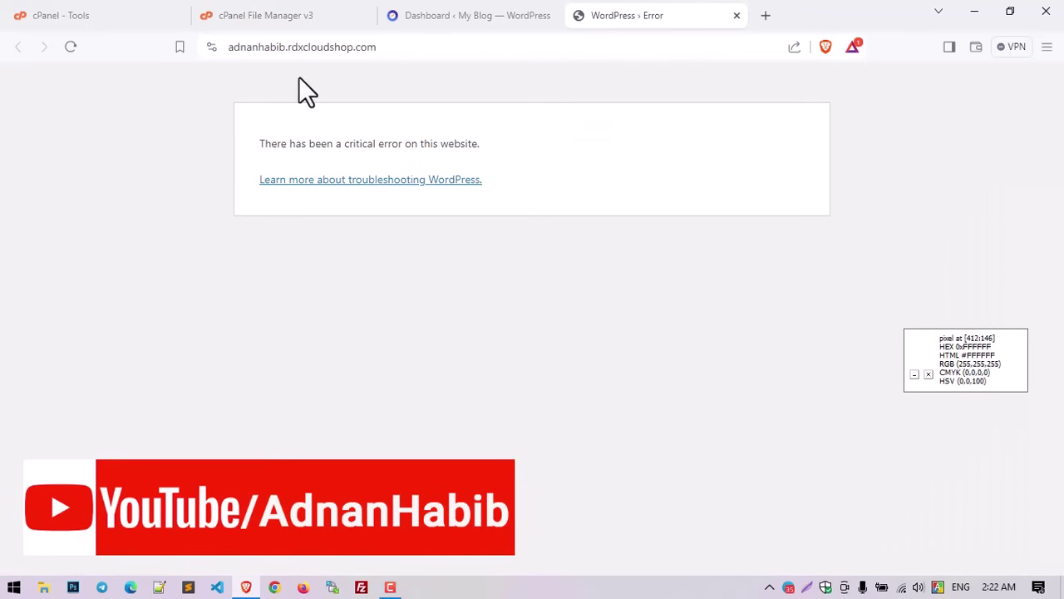
click(266, 15)
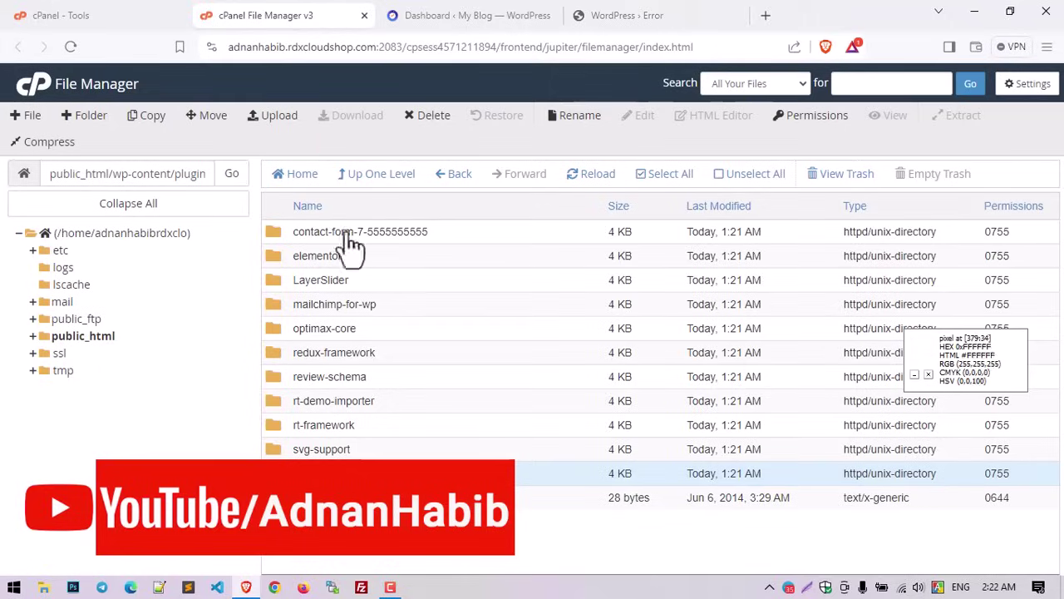
right_click(390, 472)
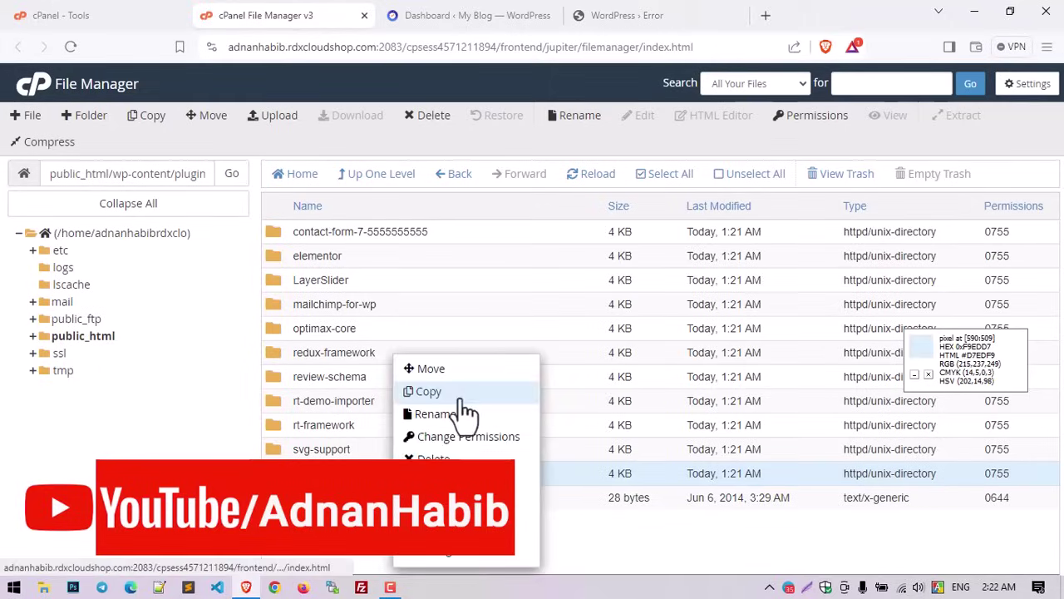
click(456, 412)
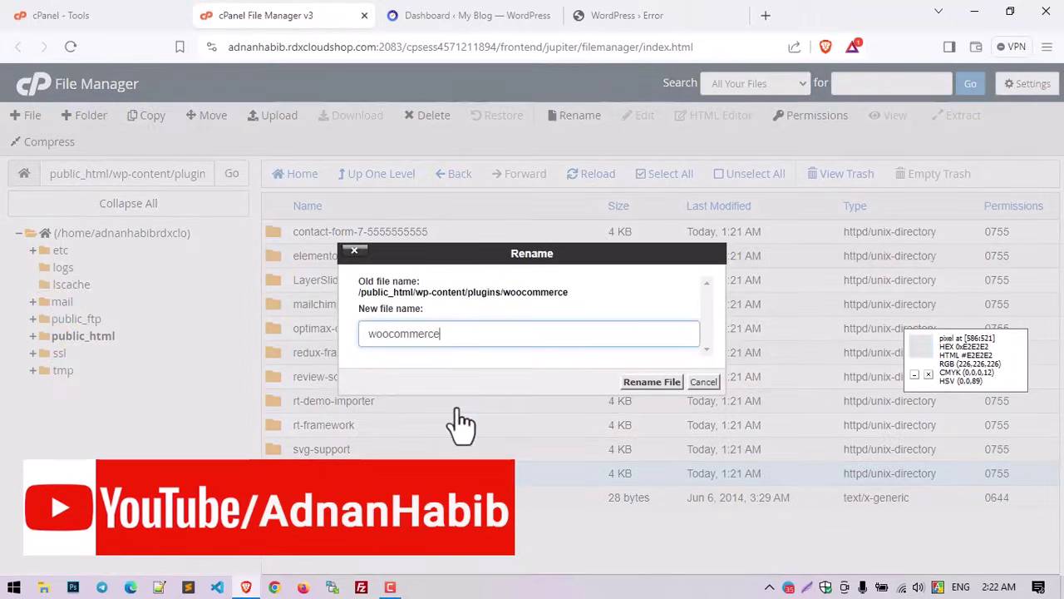
click(702, 384)
click(453, 234)
right_click(454, 235)
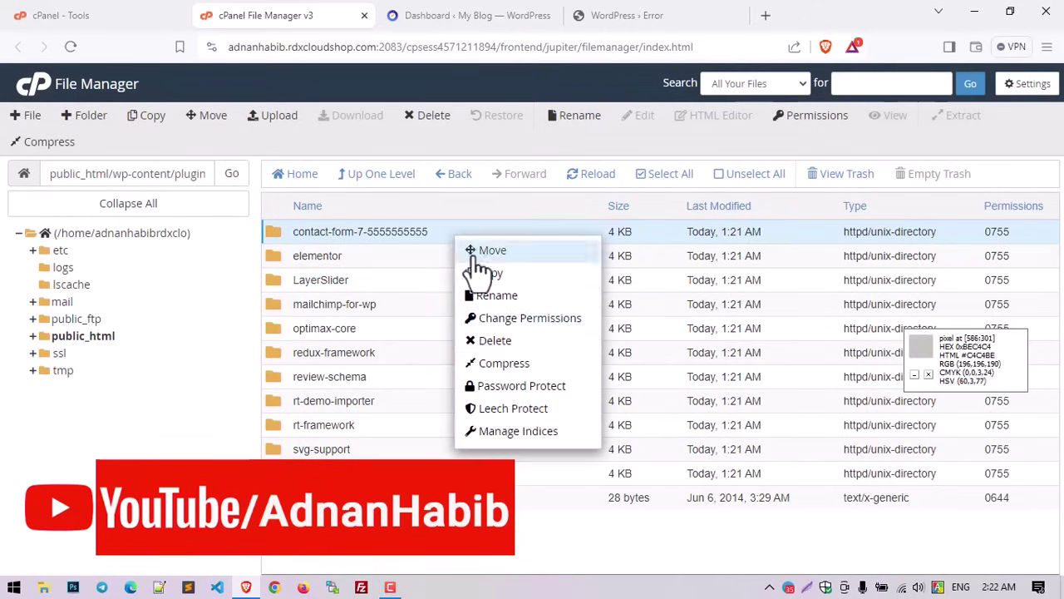
click(518, 348)
click(556, 330)
click(640, 370)
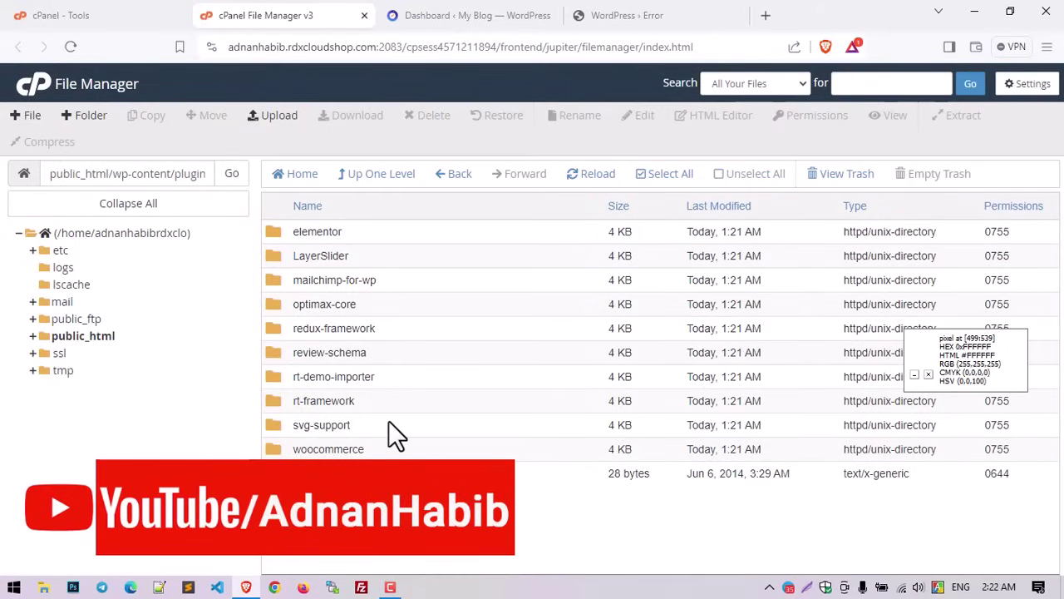
Step: Delete the woocommerce plugin folder and return to the site's error tab
right_click(387, 449)
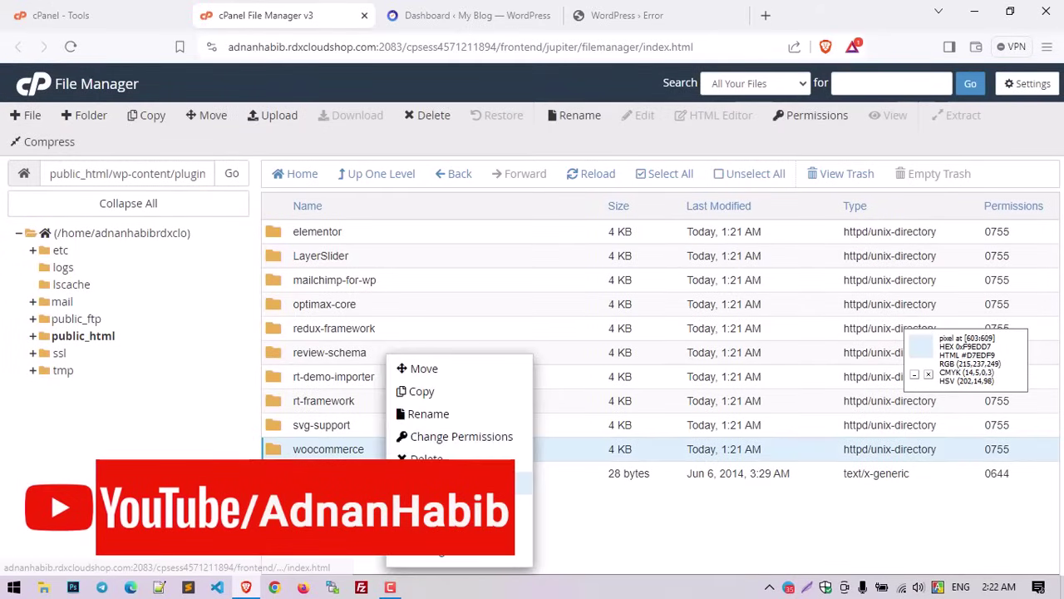
click(425, 459)
click(654, 374)
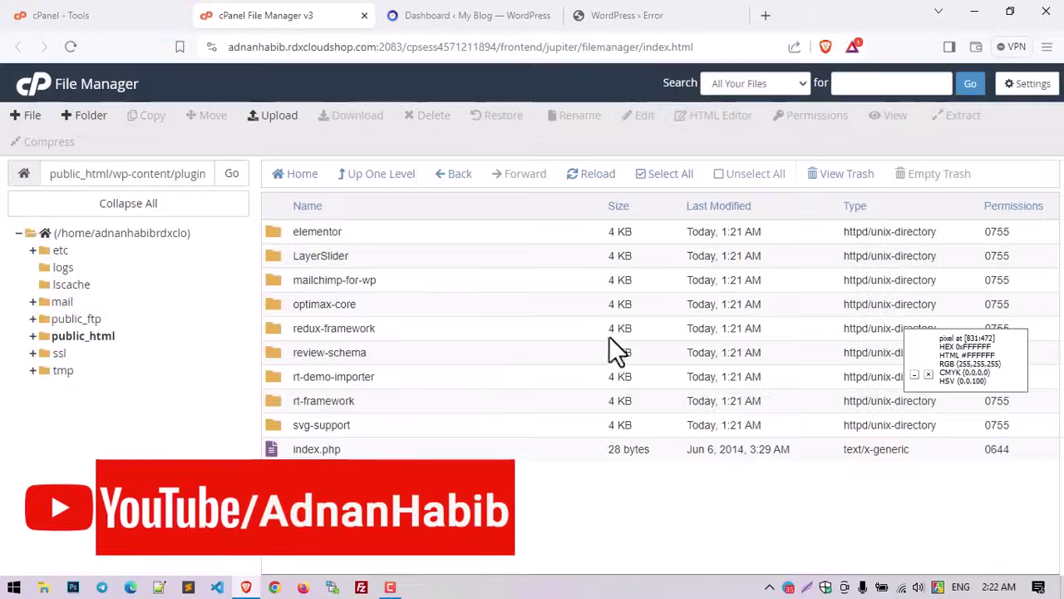
click(487, 15)
click(589, 12)
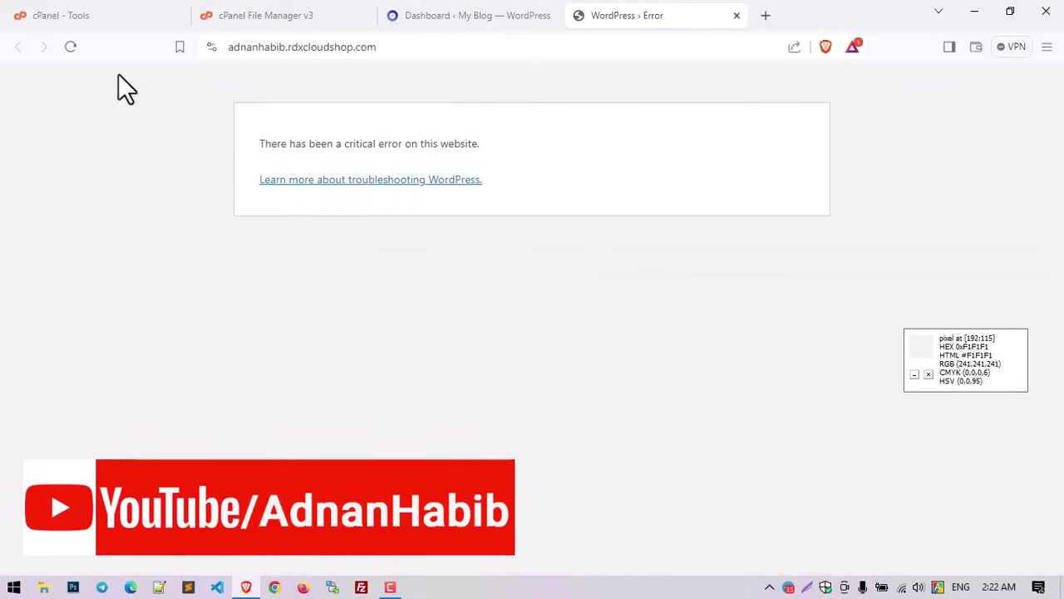
Step: Reload the site, scroll the error-free front page, and go to the admin Dashboard
click(71, 48)
mouse_move(106, 125)
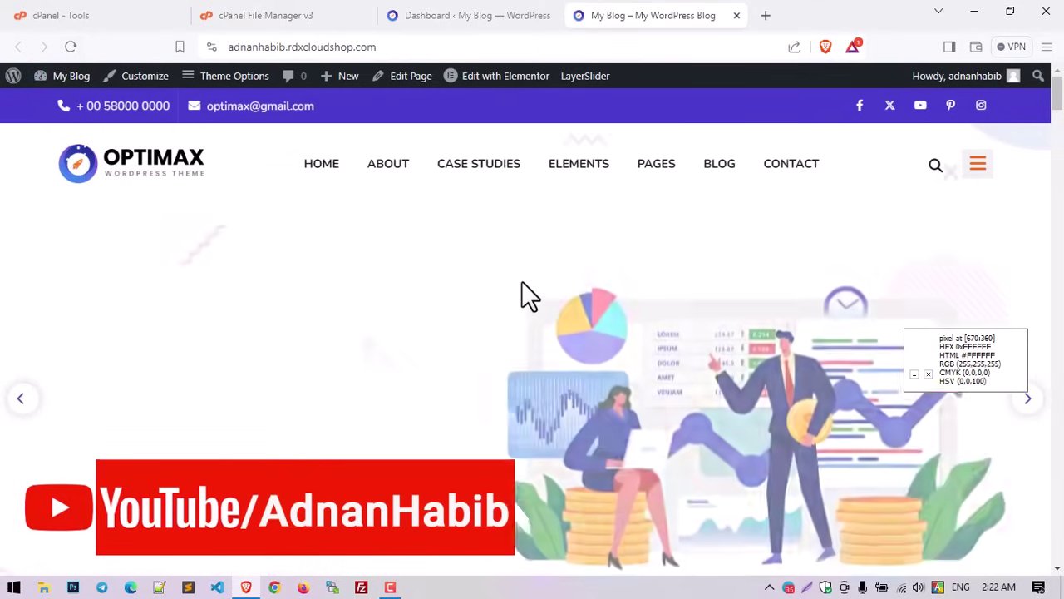
scroll(521, 280, down, 10)
scroll(525, 283, down, 8)
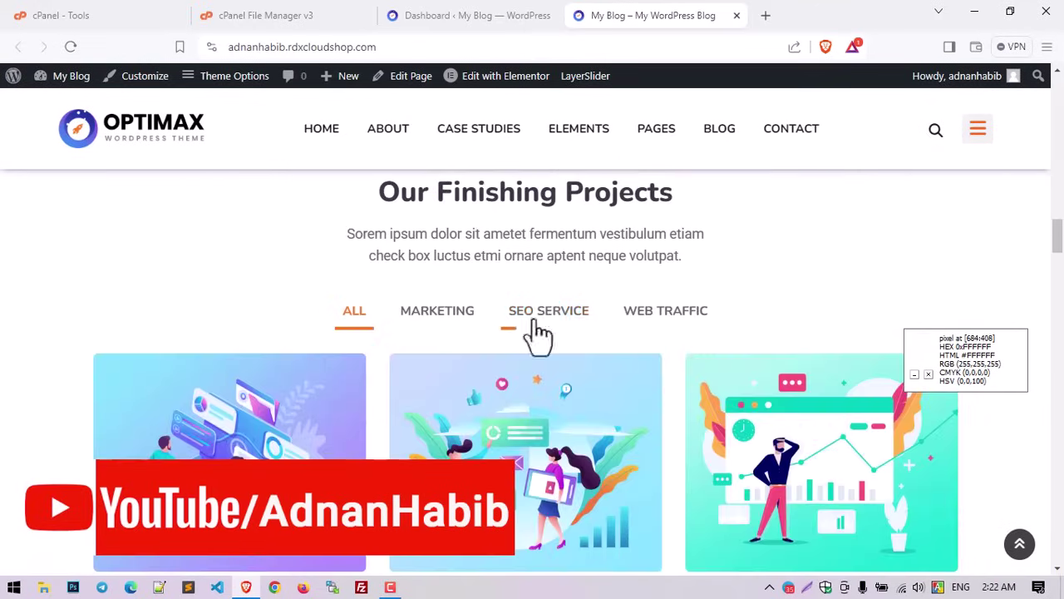
click(479, 21)
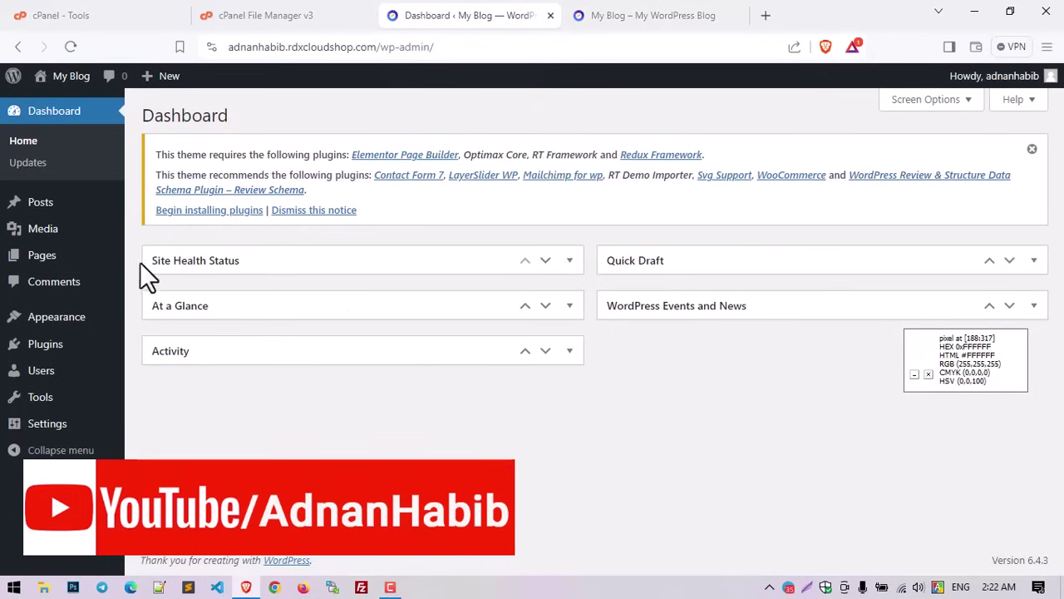
Step: Search the plugin directory for 'woo' and install WooCommerce
mouse_move(71, 359)
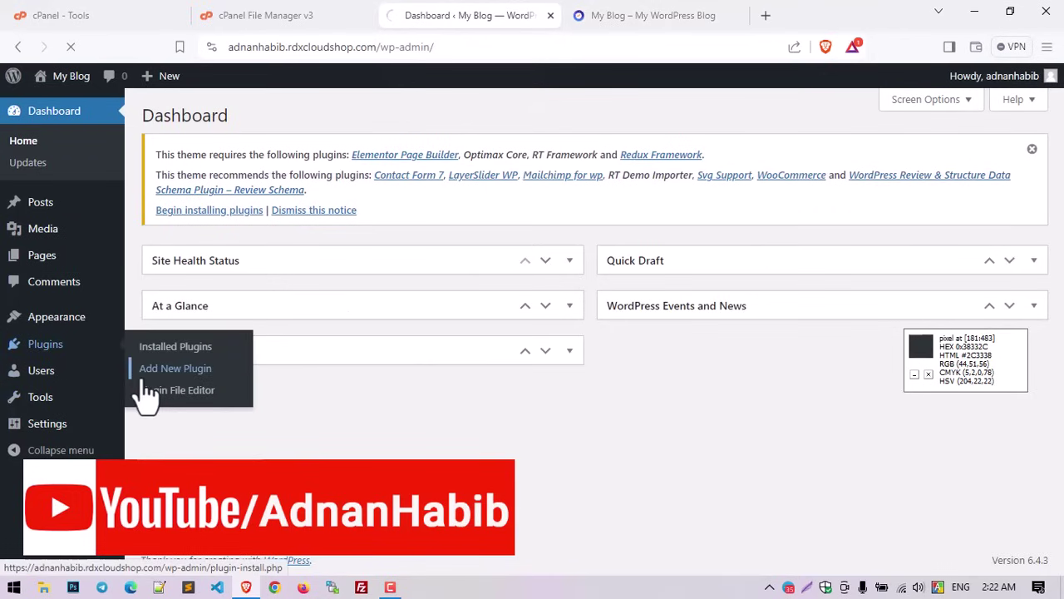
click(143, 385)
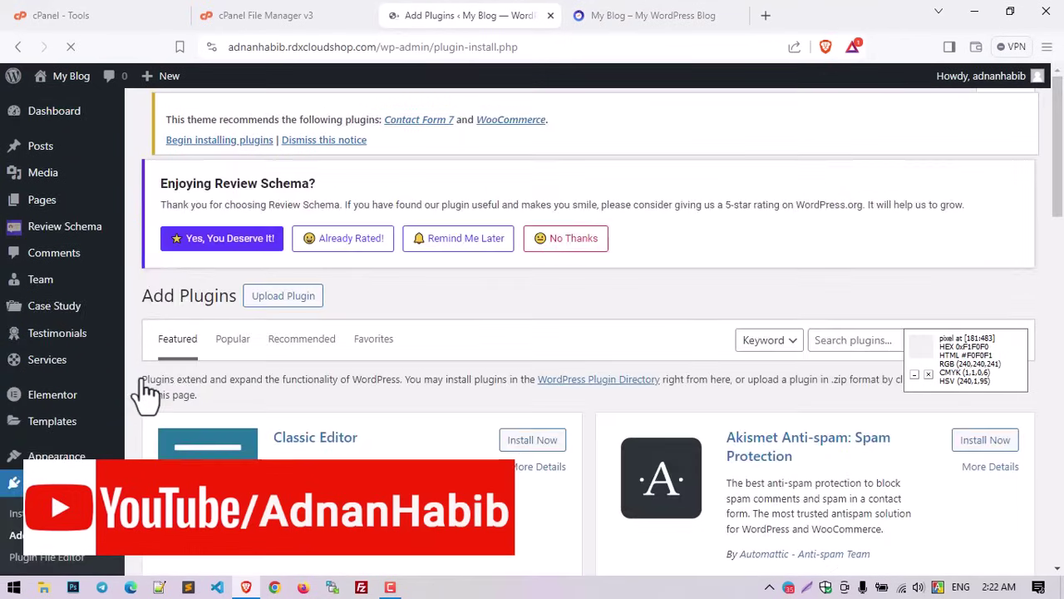
click(827, 350)
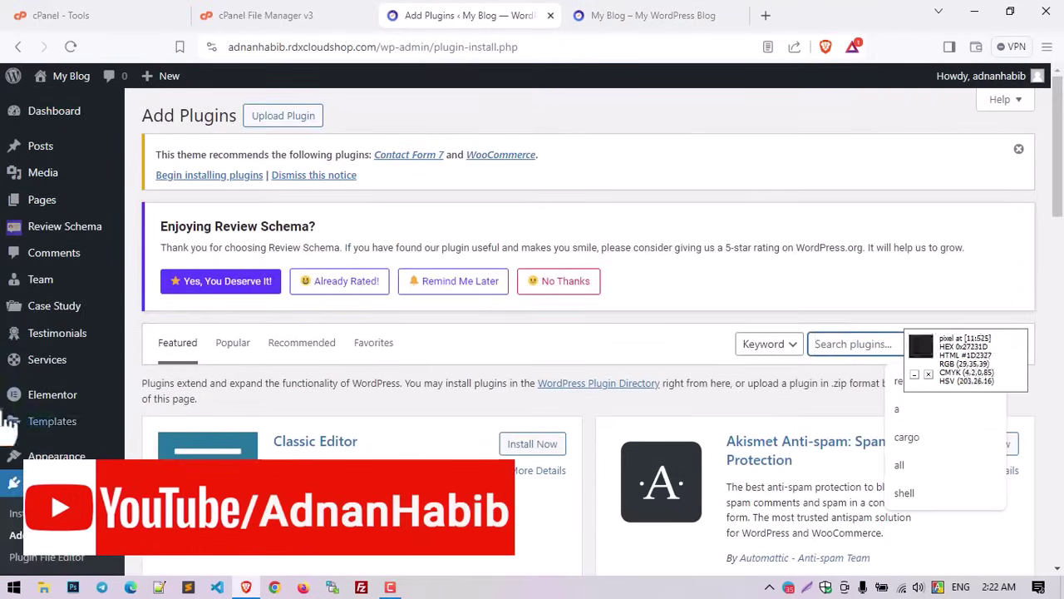
scroll(499, 349, down, 2)
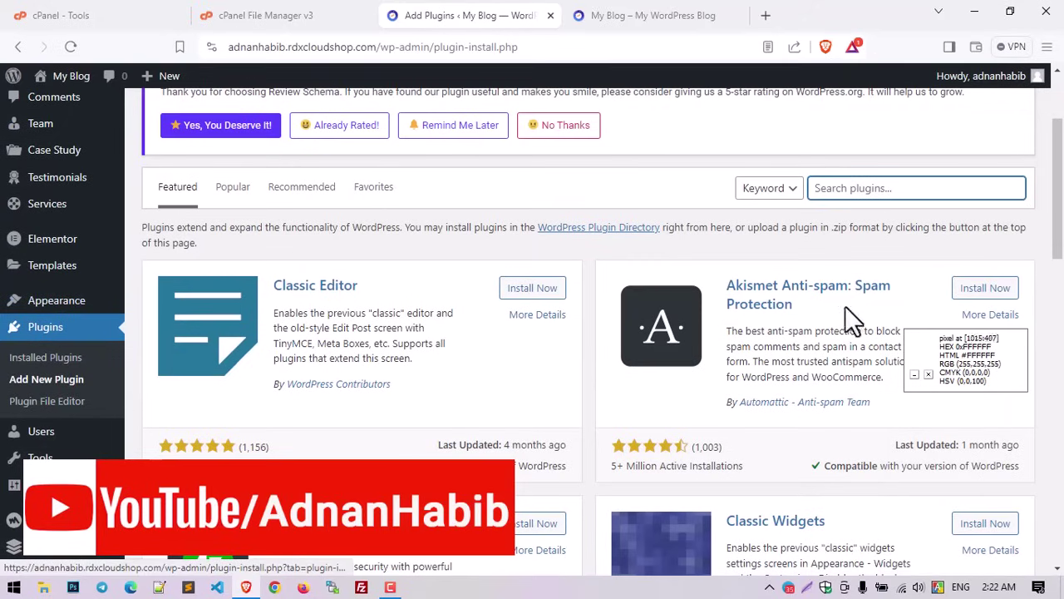
click(951, 193)
text(w)
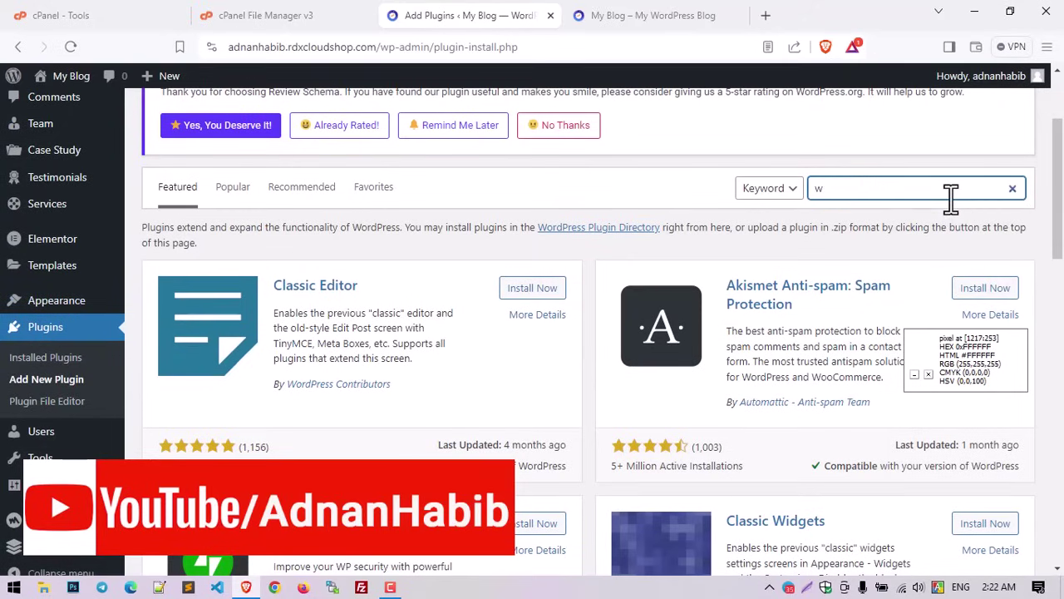
text(oo)
click(515, 279)
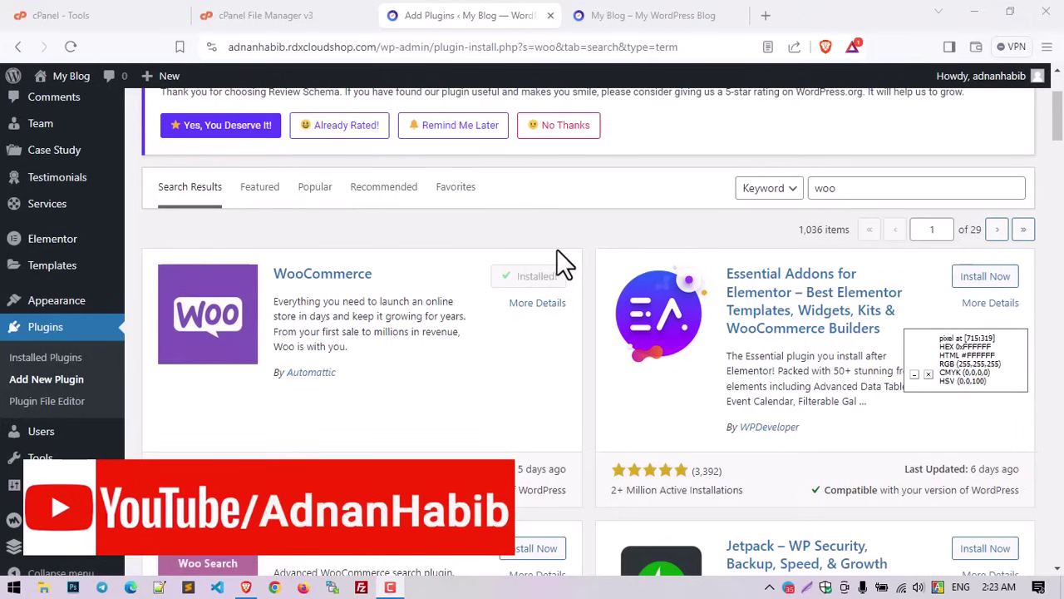
click(91, 364)
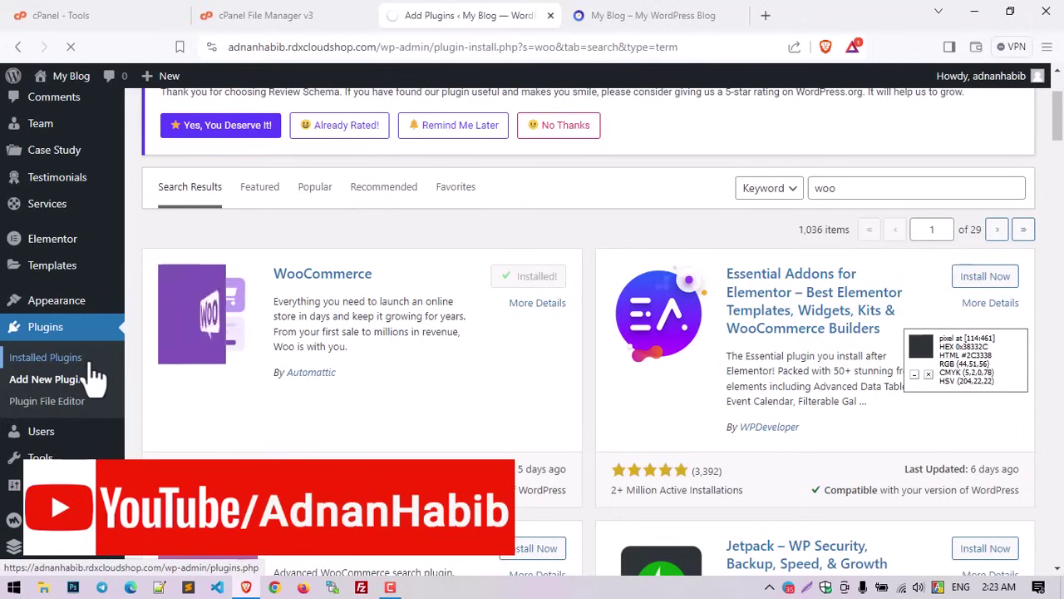
Step: Review Installed Plugins: WooCommerce 8.6.1 active, Contact Form 7 reported deactivated as missing
scroll(499, 321, down, 3)
scroll(359, 325, down, 10)
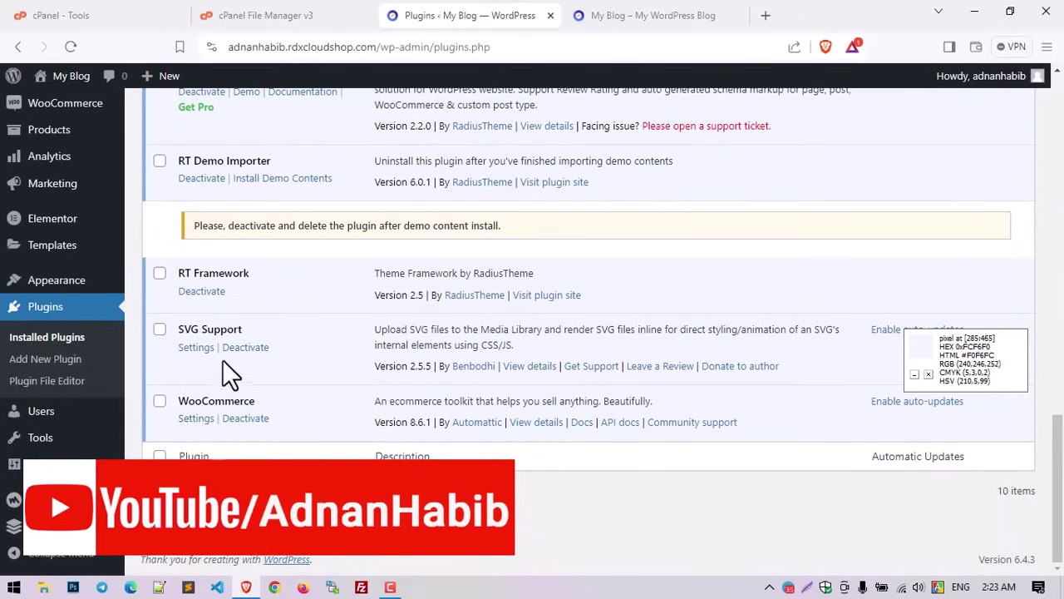
scroll(698, 209, up, 10)
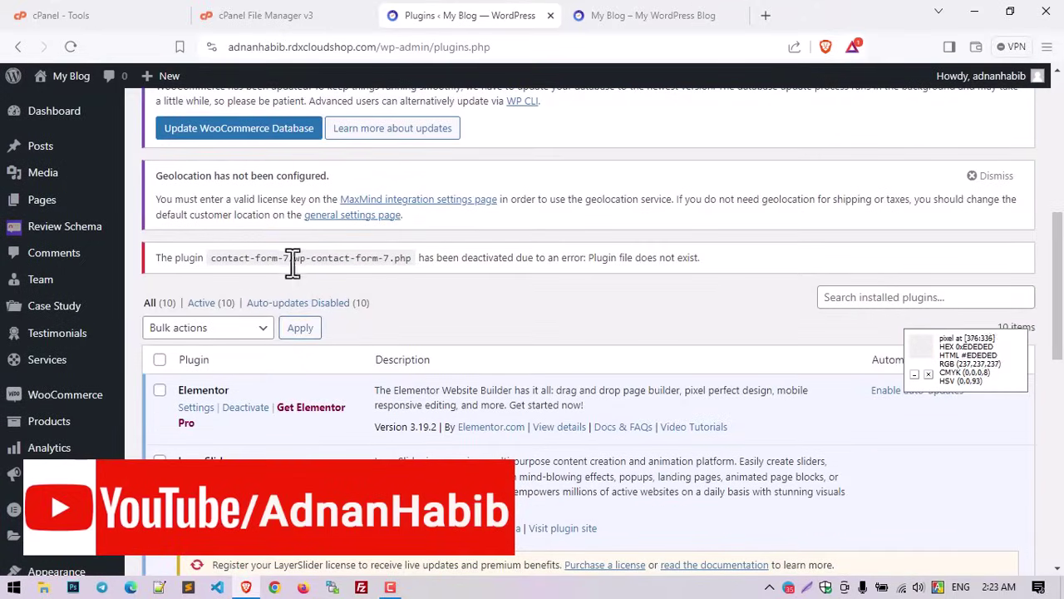
drag(215, 258, 387, 257)
click(388, 257)
scroll(536, 236, up, 3)
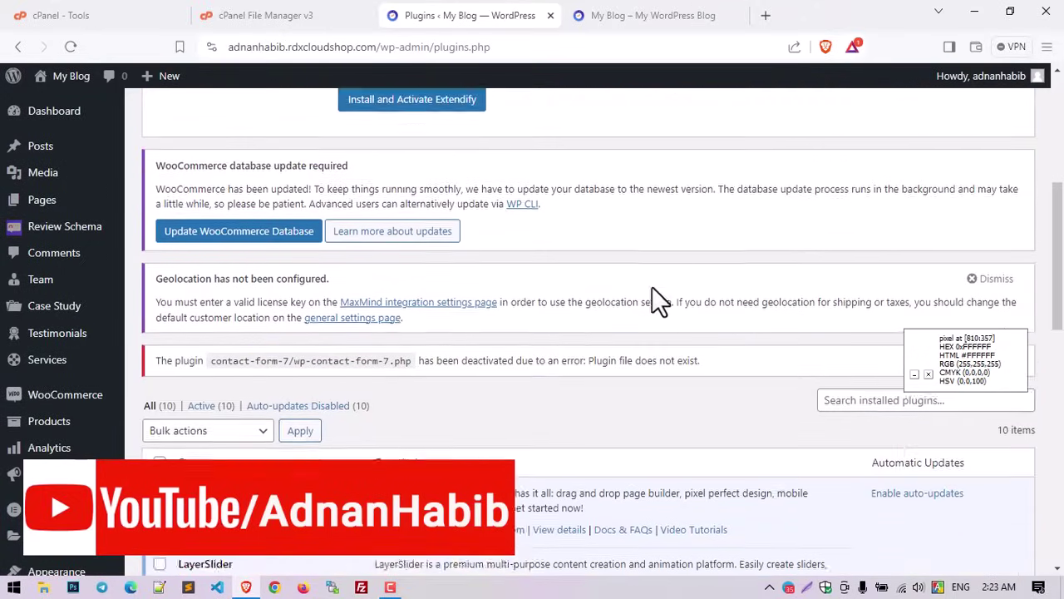
scroll(435, 261, up, 3)
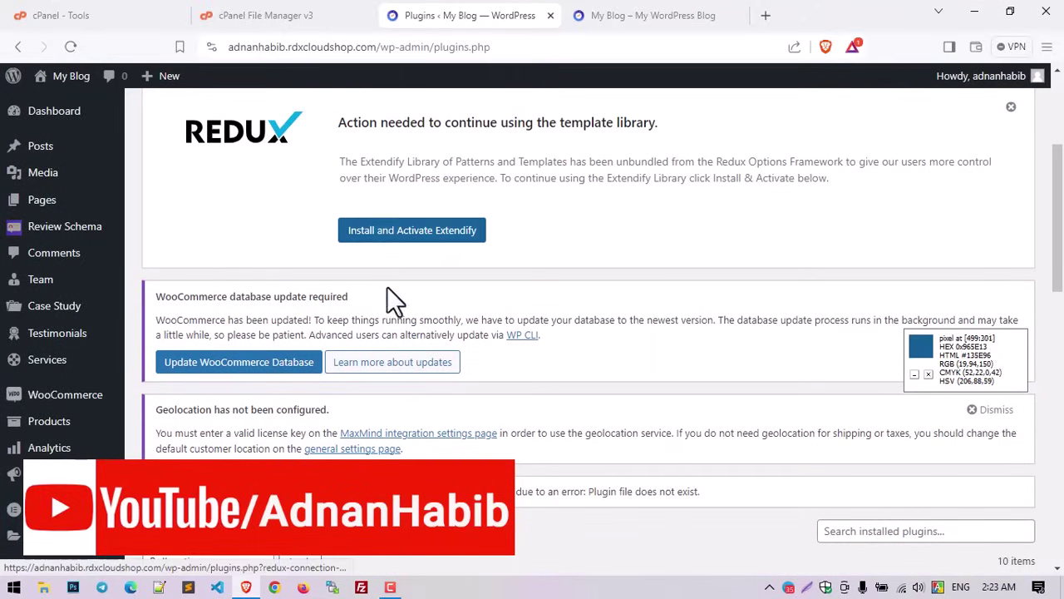
scroll(274, 361, down, 7)
scroll(133, 403, down, 5)
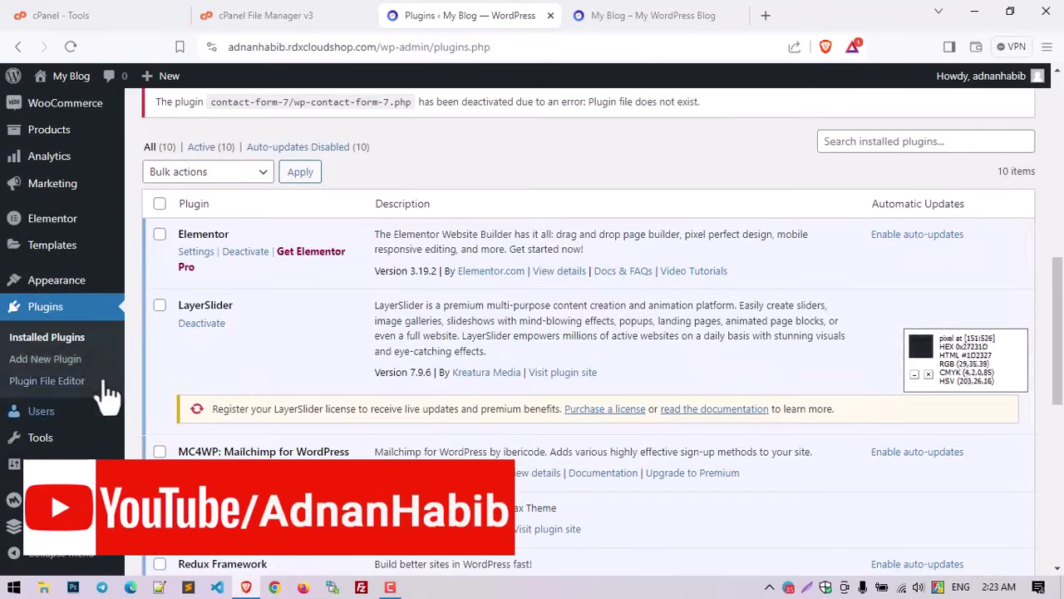
click(75, 358)
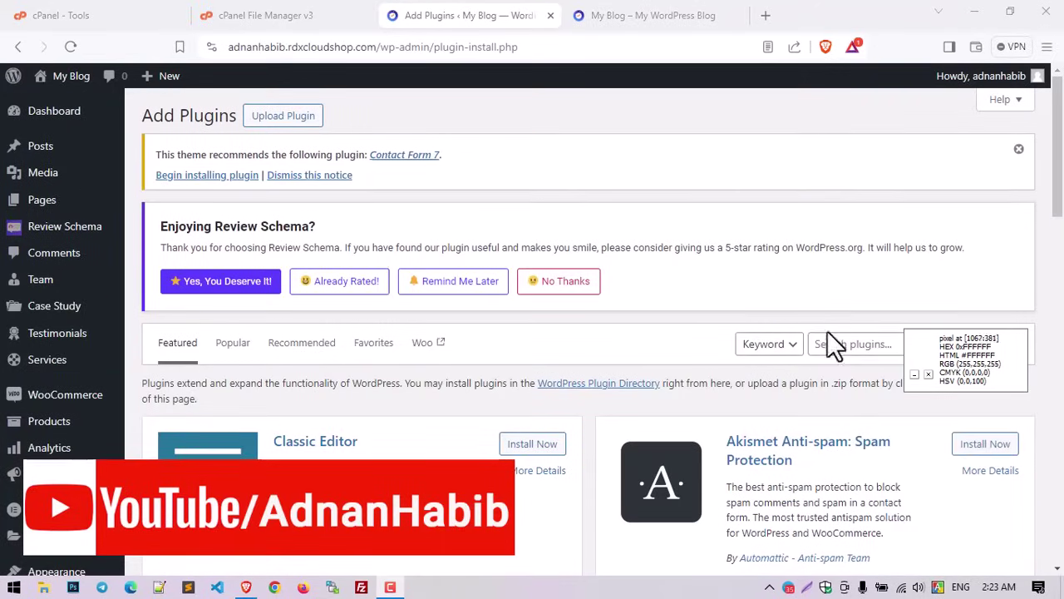
Step: Search for 'contact form 7', then install and activate Contact Form 7
click(834, 344)
text(c)
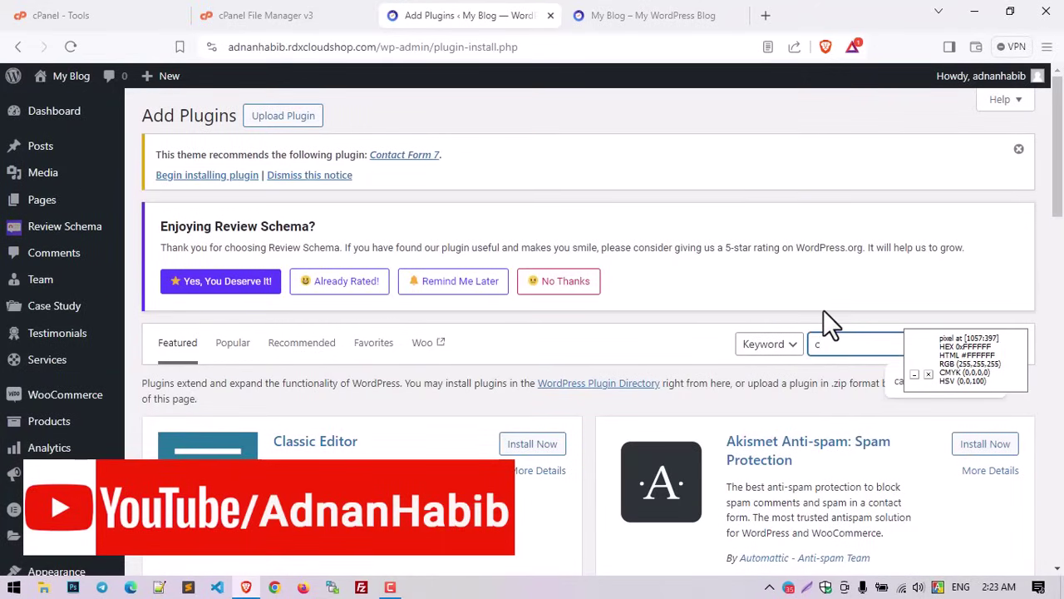
text(ontact form 7)
scroll(397, 298, down, 2)
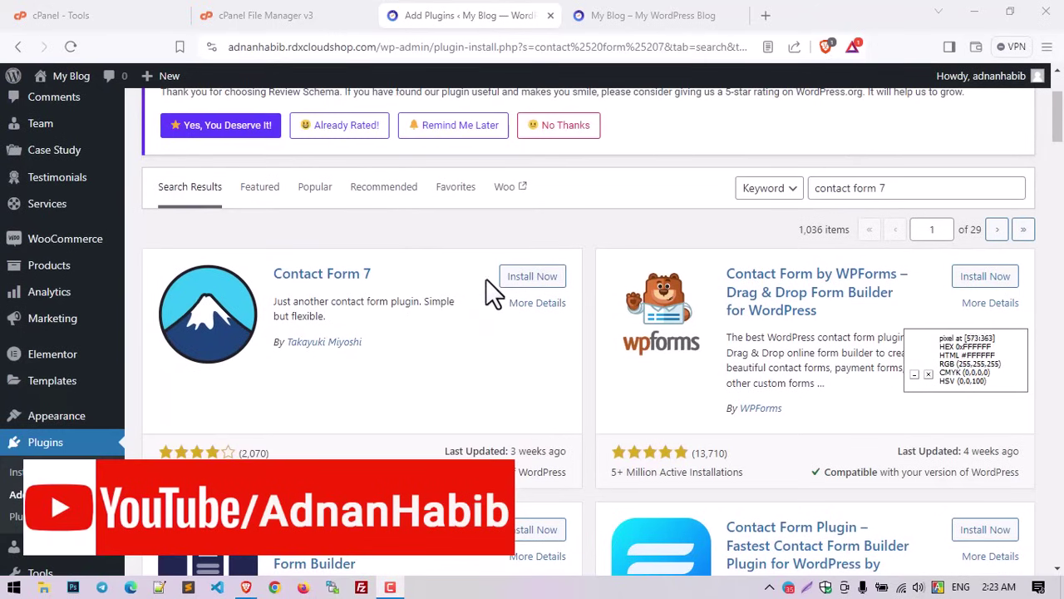
click(534, 281)
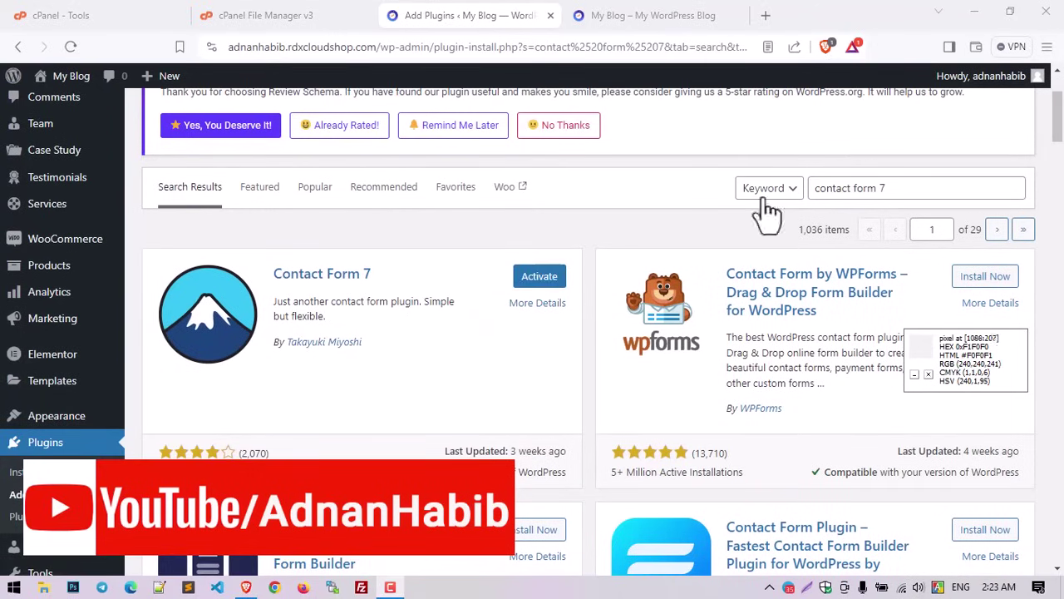
click(550, 284)
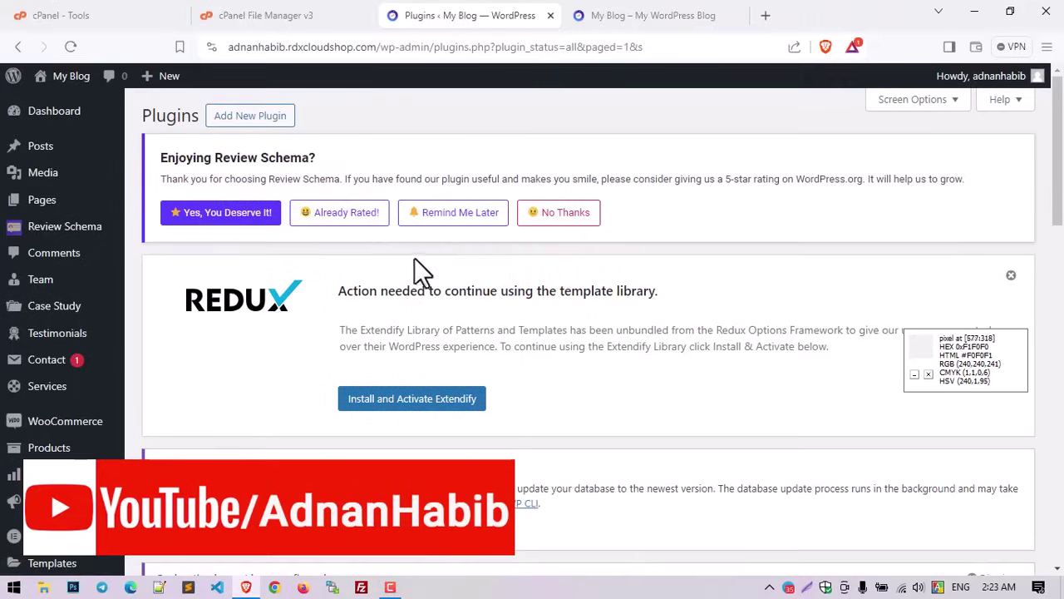
click(633, 16)
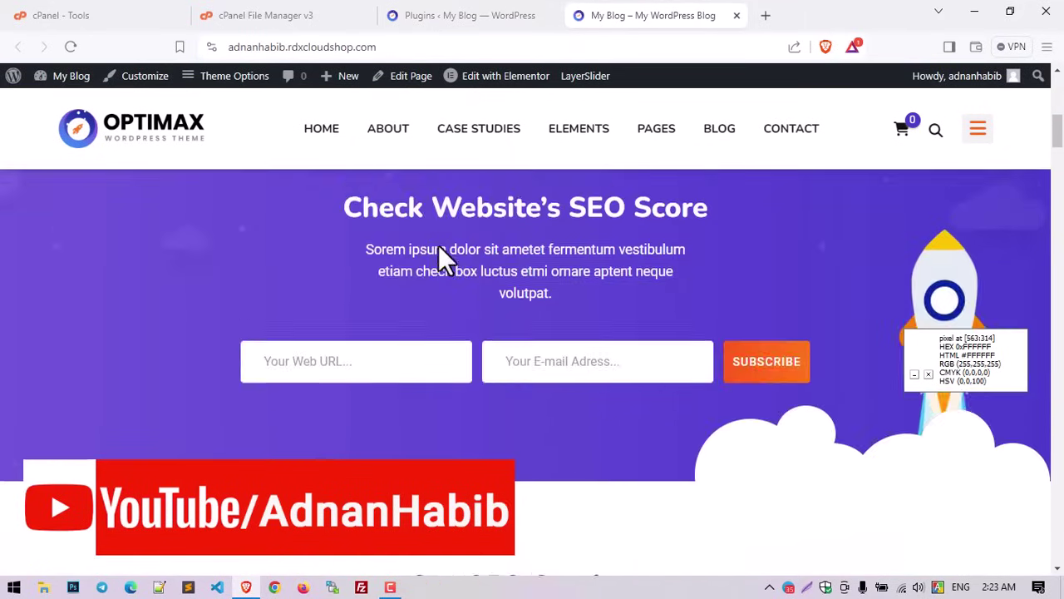
Step: Scroll the working front page, then close the browser window
scroll(441, 247, down, 10)
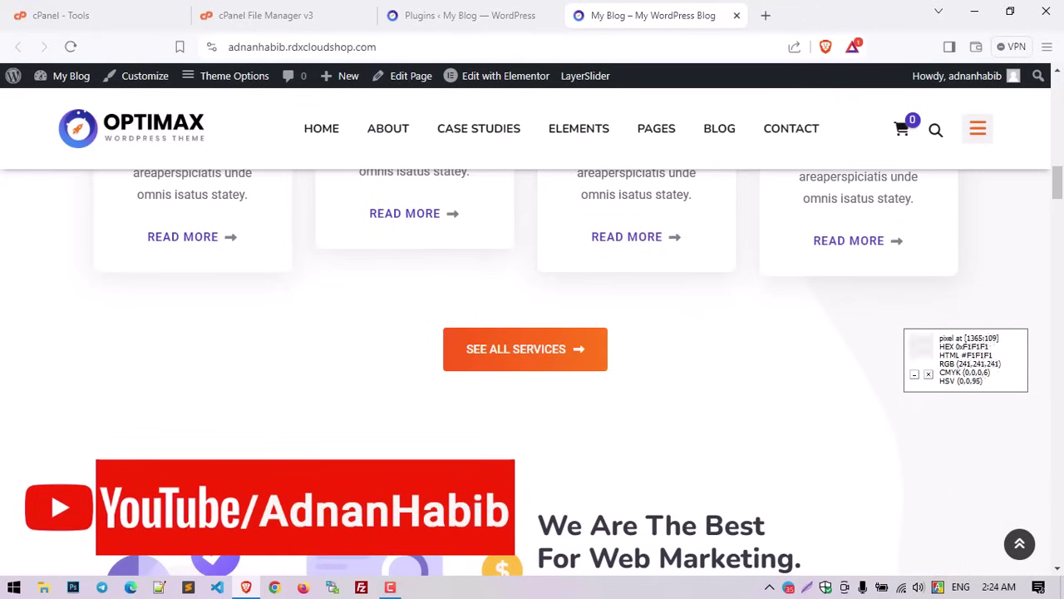
click(974, 12)
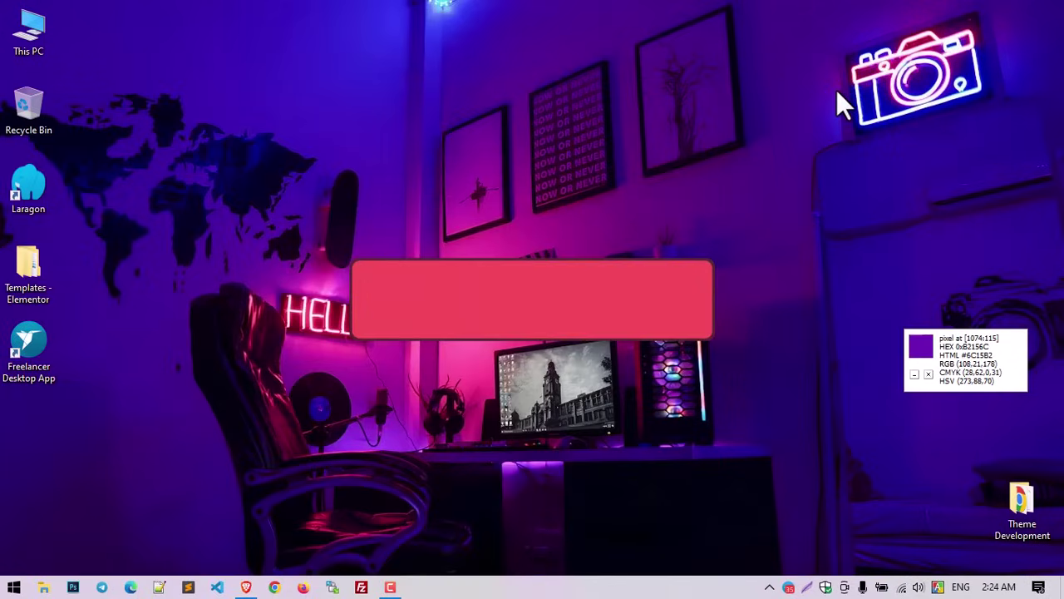